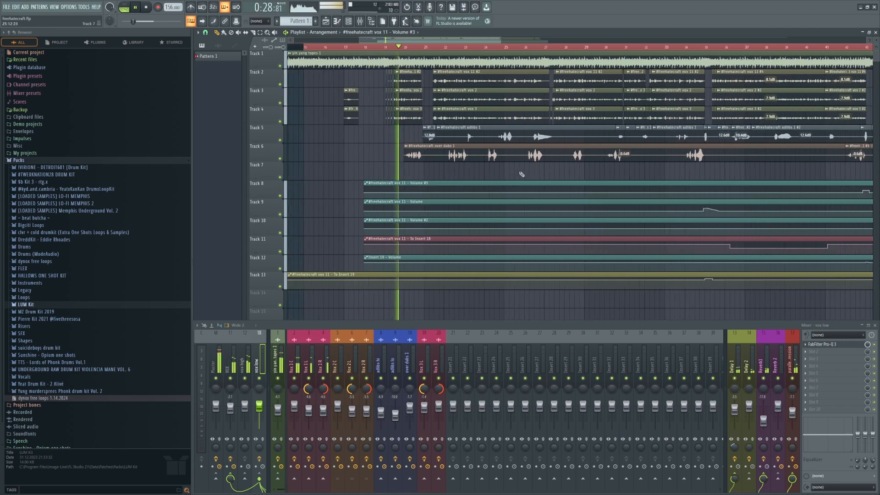
Mute the yin yang tapes instrumental on Track 1 while the arrangement plays.
left_click(281, 67)
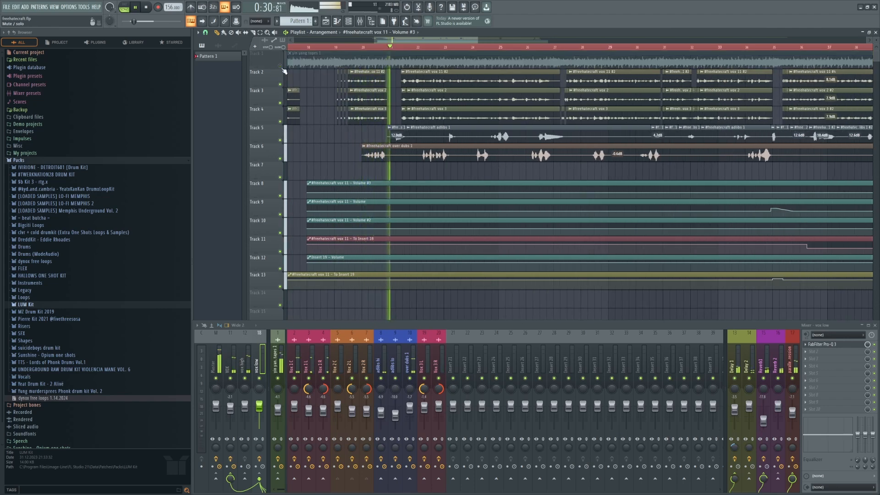
scroll(444, 173, "down", 2)
scroll(444, 174, "up", 1)
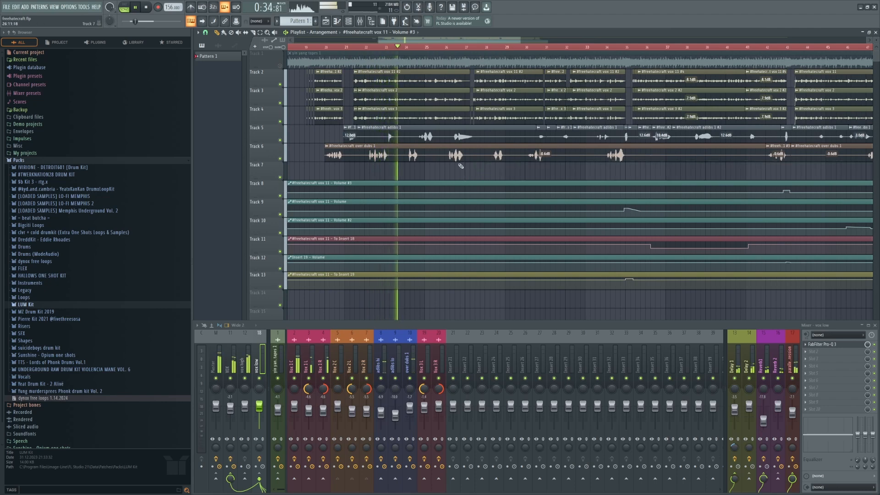
Check the pitch settings of the first-section vocal clips on Tracks 2, 3 and 4, one channel after another.
double_click(398, 79)
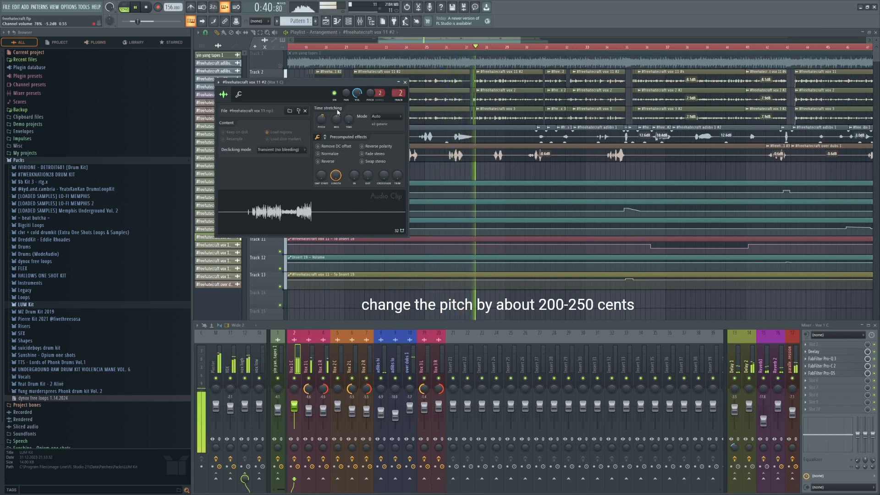
left_click(405, 83)
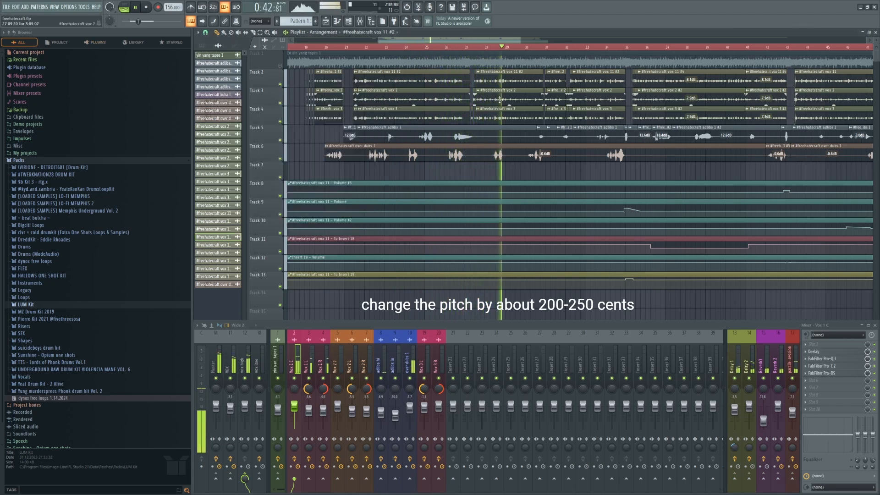
double_click(500, 99)
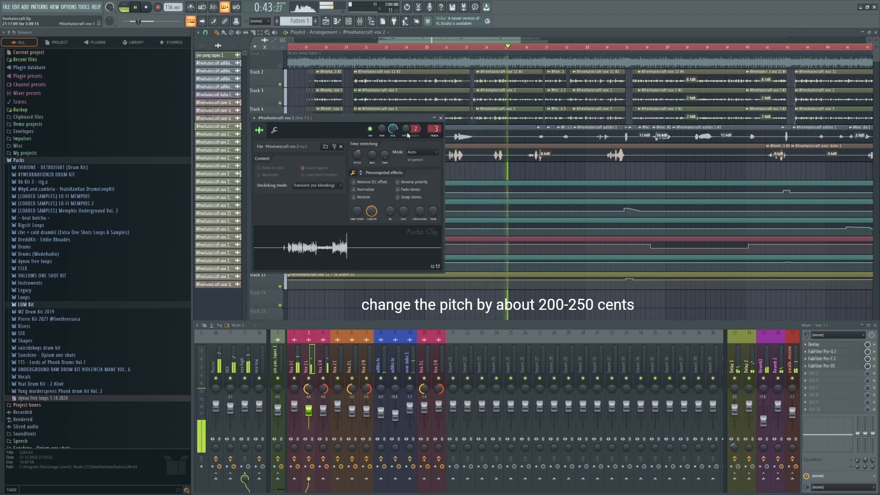
left_click(441, 118)
double_click(435, 117)
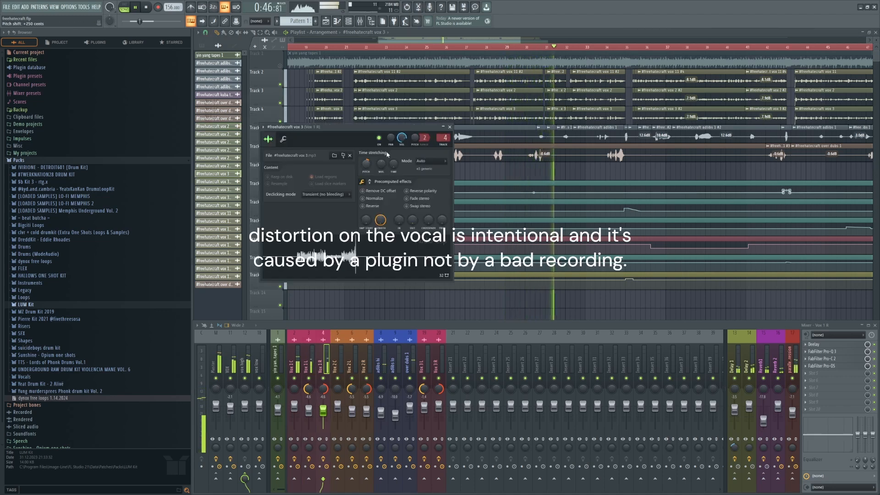
left_click(450, 127)
Check the pitch settings of the second-section vocal clips vox 11 #4, vox 2 #2 and vox 3 #2 on Tracks 2 to 4.
scroll(365, 172, "down", 3)
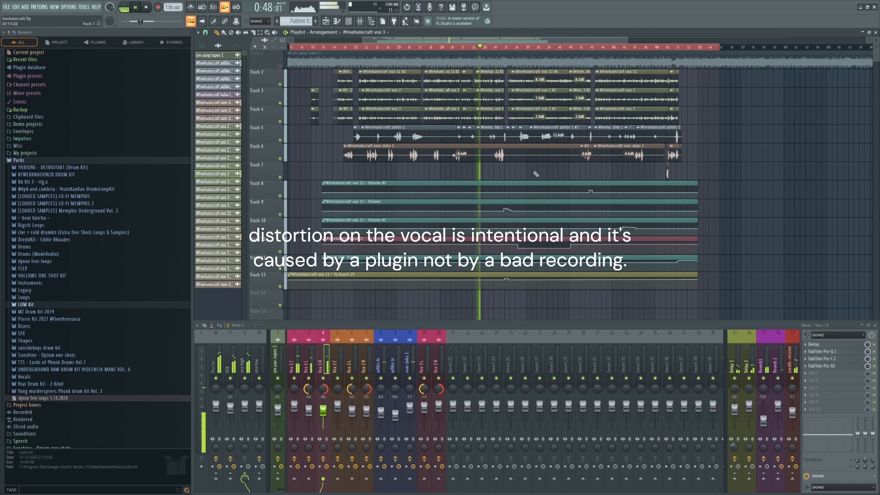
scroll(535, 171, "up", 3)
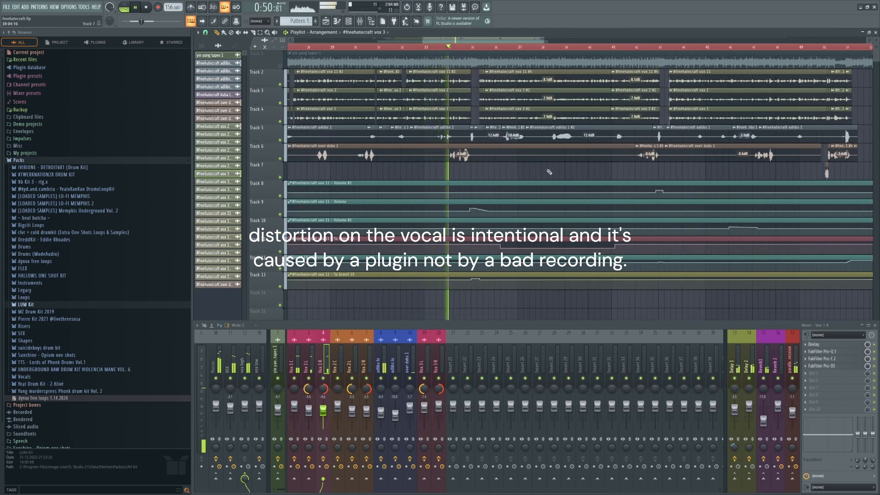
scroll(550, 172, "up", 2)
scroll(583, 173, "up", 2)
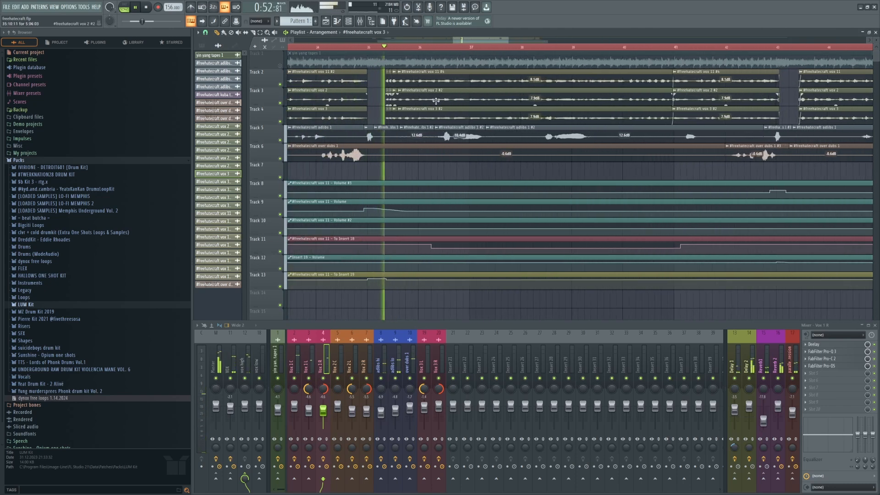
double_click(444, 81)
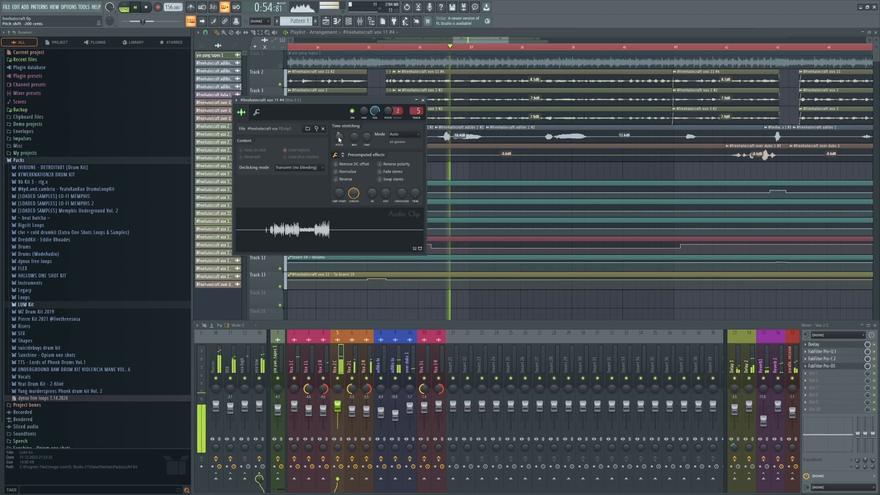
left_click(423, 100)
double_click(424, 100)
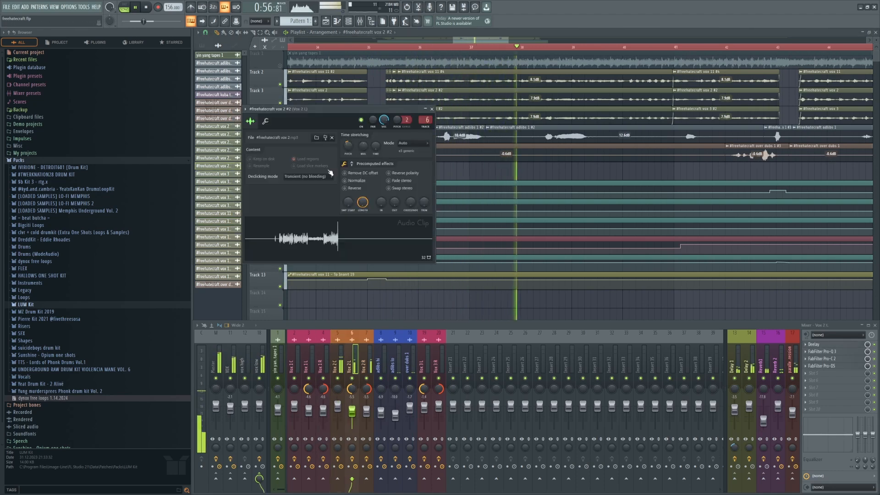
left_click(431, 109)
double_click(445, 114)
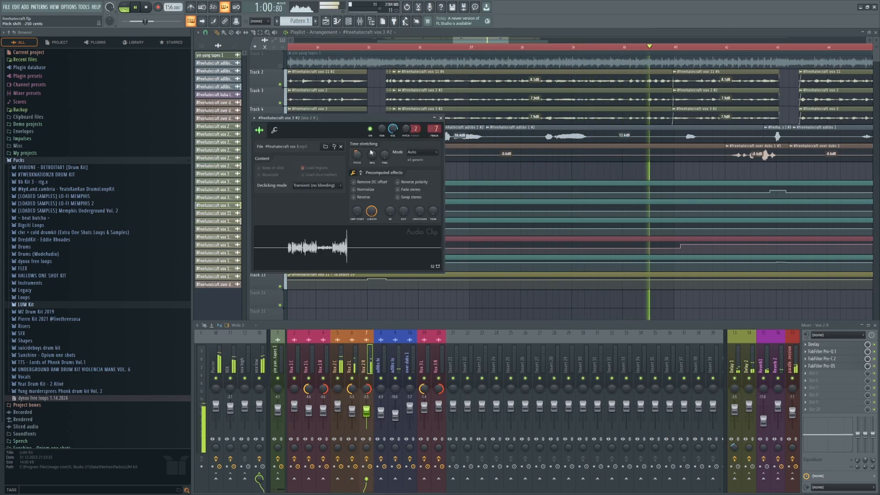
left_click(441, 119)
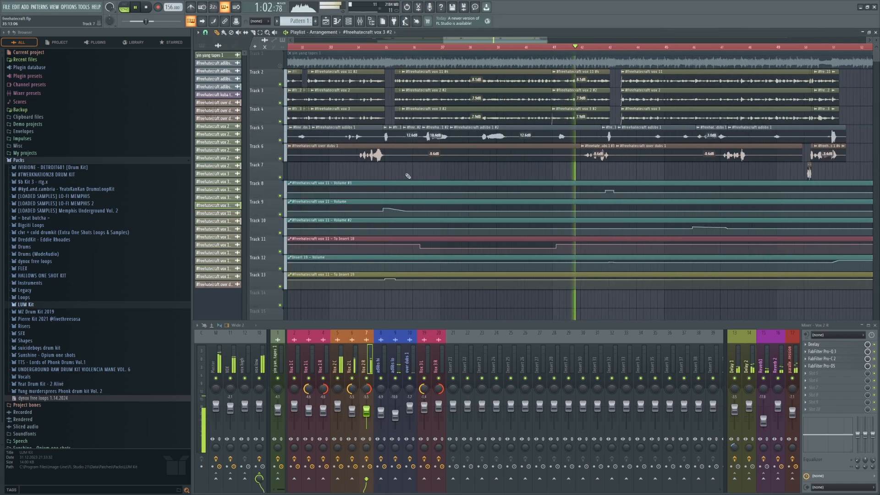
Play the remaining vocals through to the end of the arrangement and stop playback.
scroll(408, 177, "down", 6)
scroll(542, 176, "up", 8)
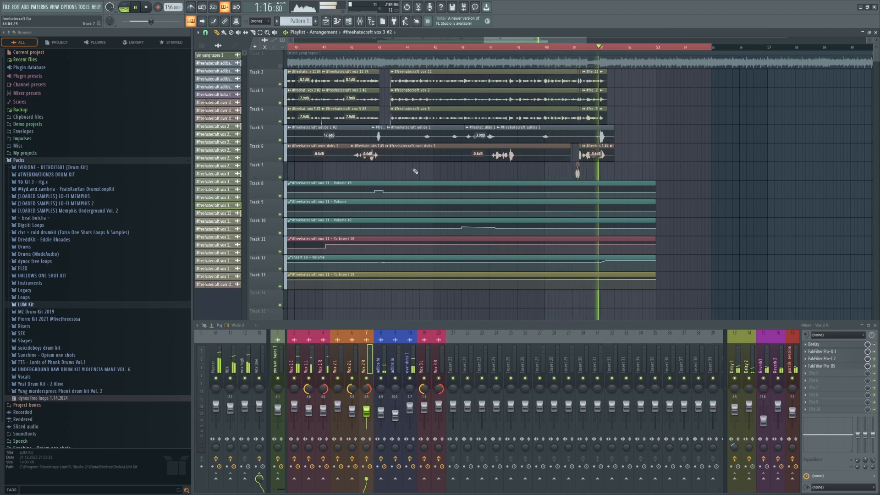
scroll(415, 171, "down", 5)
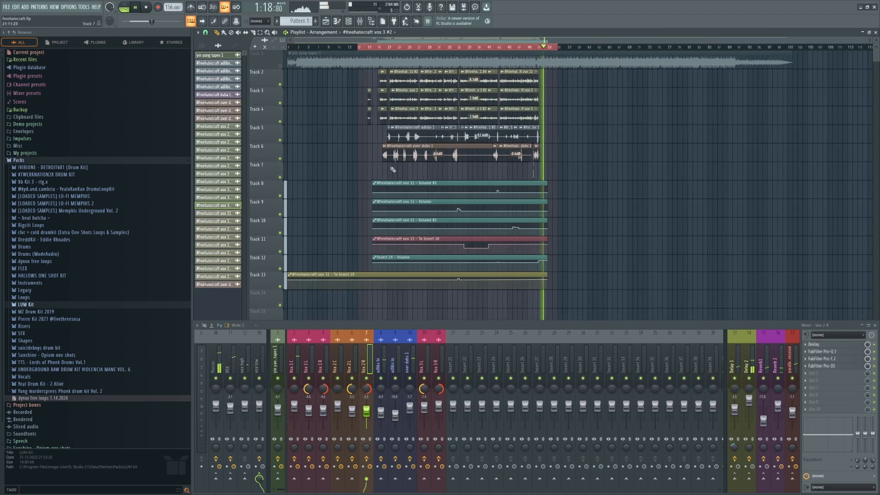
scroll(398, 169, "up", 3)
key("space")
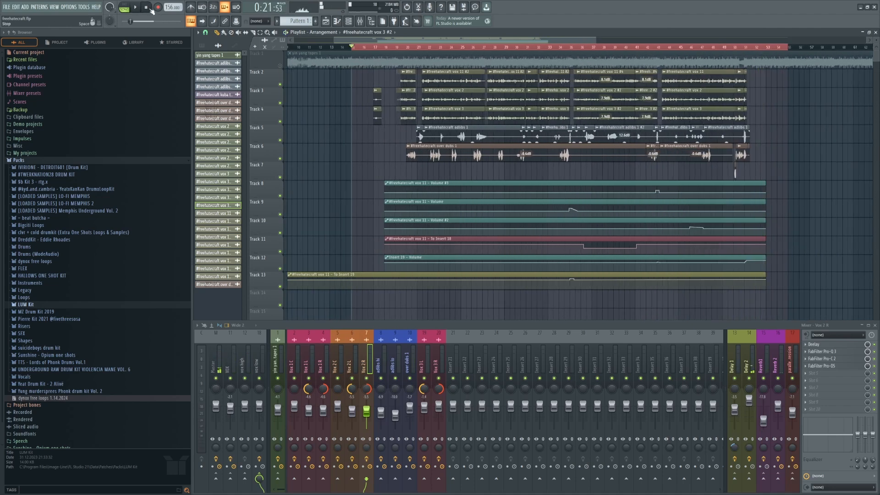
Inspect the channel settings of the three short vocal chops on Track 2 before the first verse.
scroll(387, 138, "up", 10)
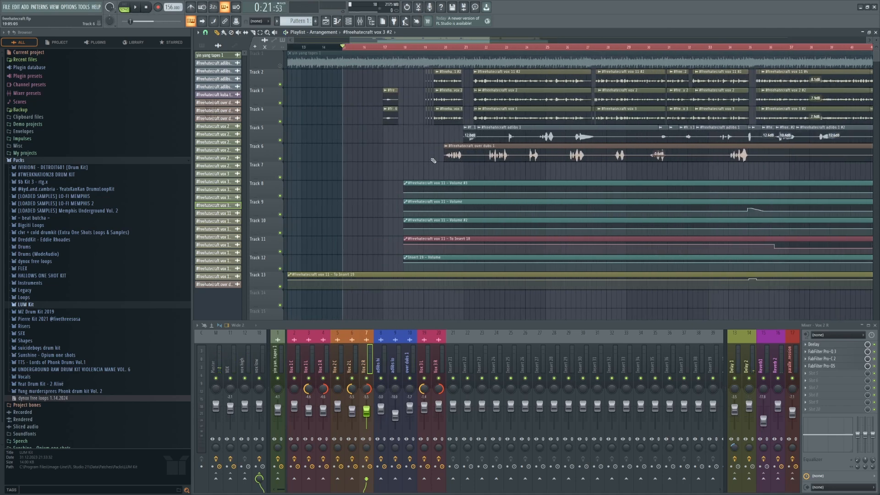
left_click(350, 47)
key("space")
key("space")
double_click(391, 82)
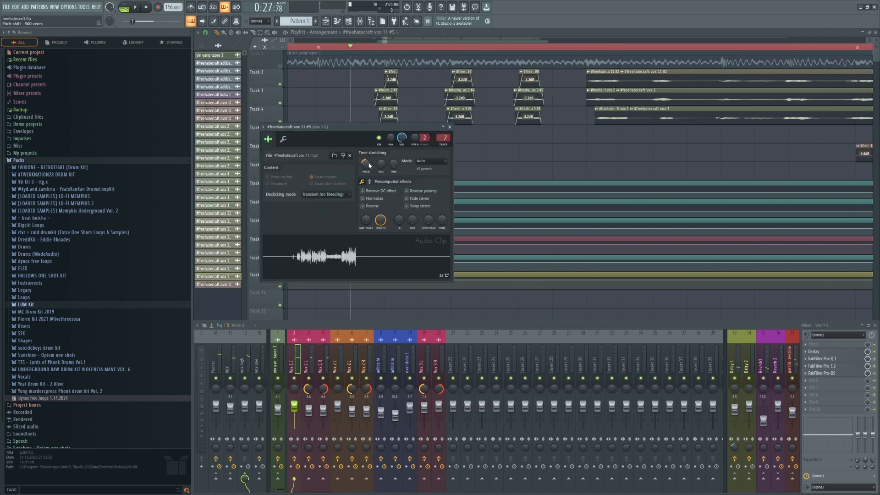
left_click(450, 127)
double_click(463, 74)
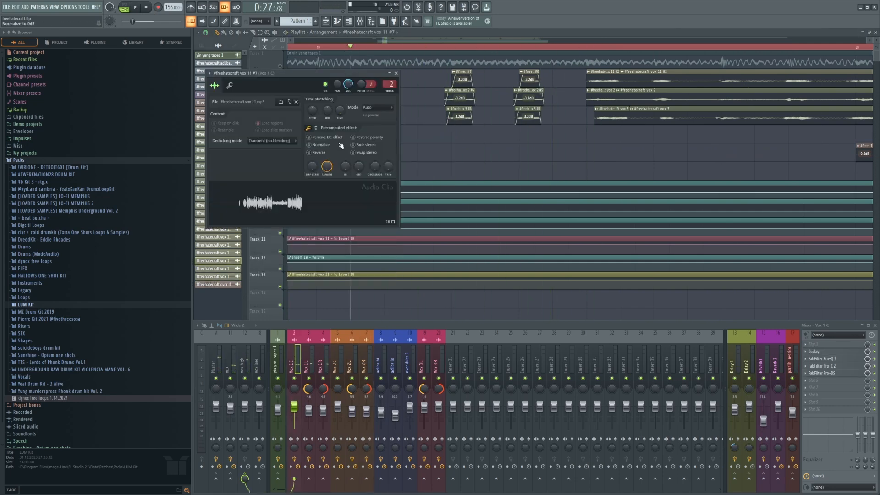
left_click(397, 74)
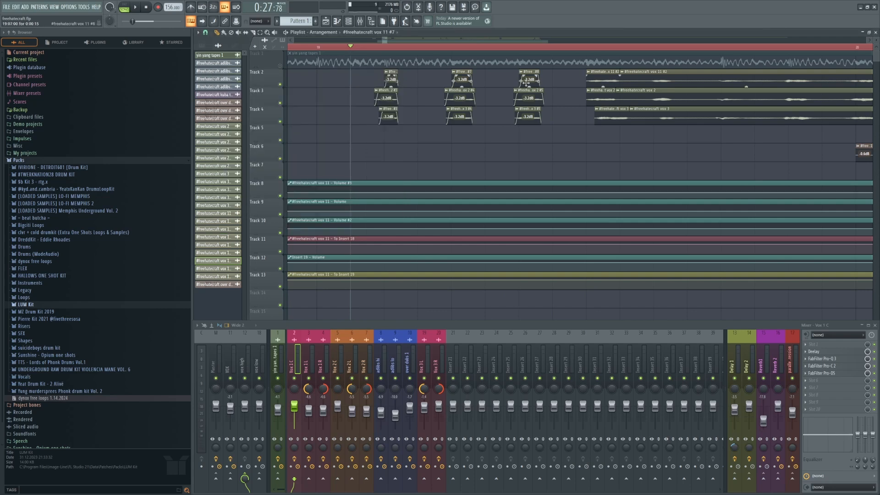
double_click(528, 80)
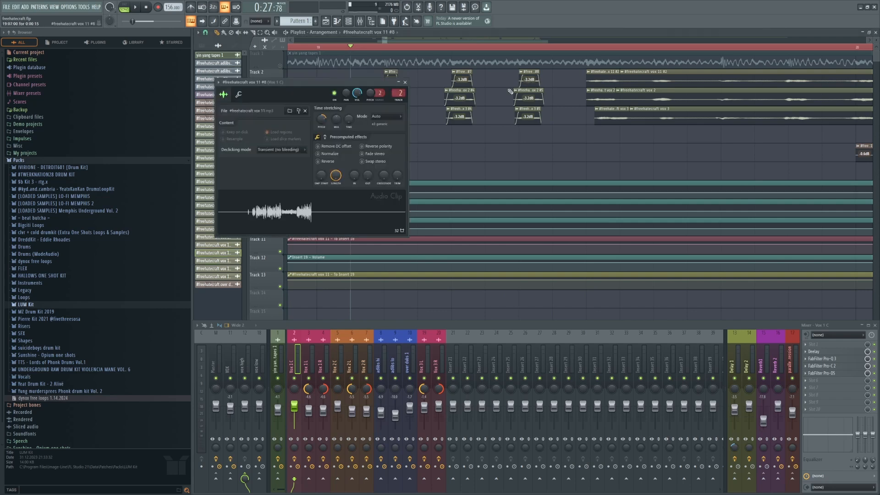
left_click(405, 83)
Play the arrangement from just before the three short vocal chops to hear them lead into the verse.
scroll(407, 139, "down", 8)
left_click(374, 47)
key("space")
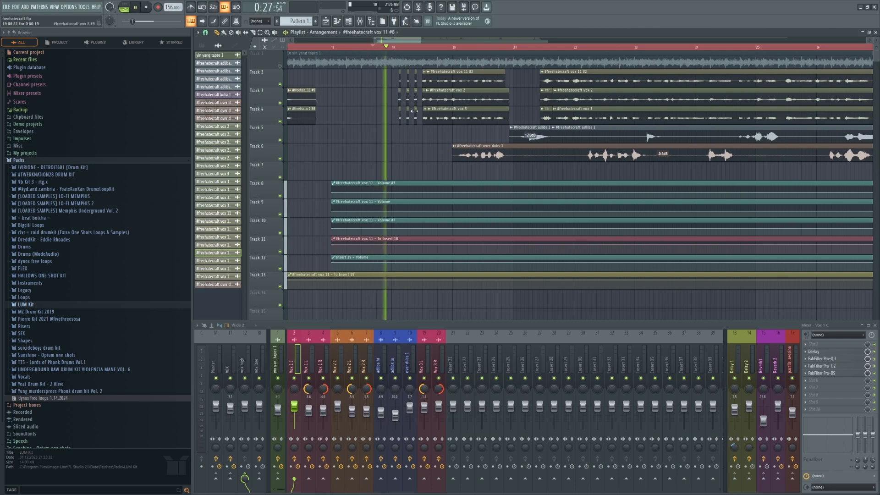
scroll(398, 142, "down", 5)
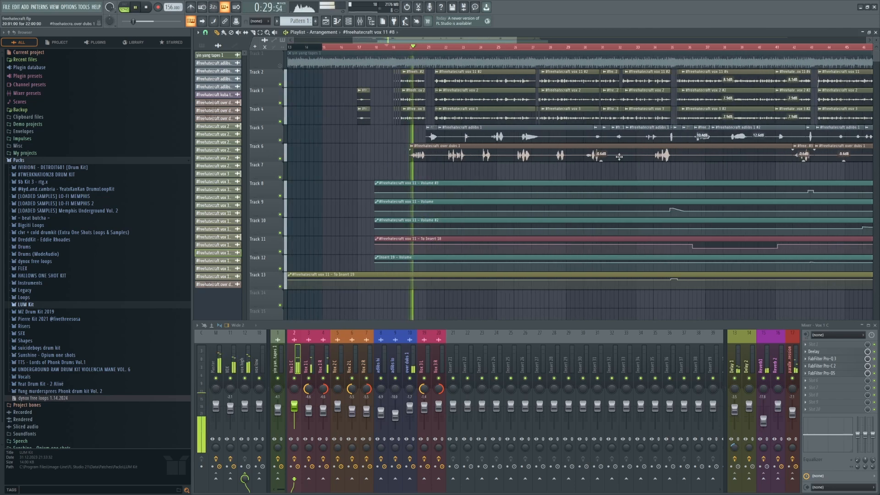
Examine and replay the short vocal chops in the gap around bar 27 on Tracks 2 to 4.
scroll(472, 153, "up", 3)
scroll(452, 57, "up", 6)
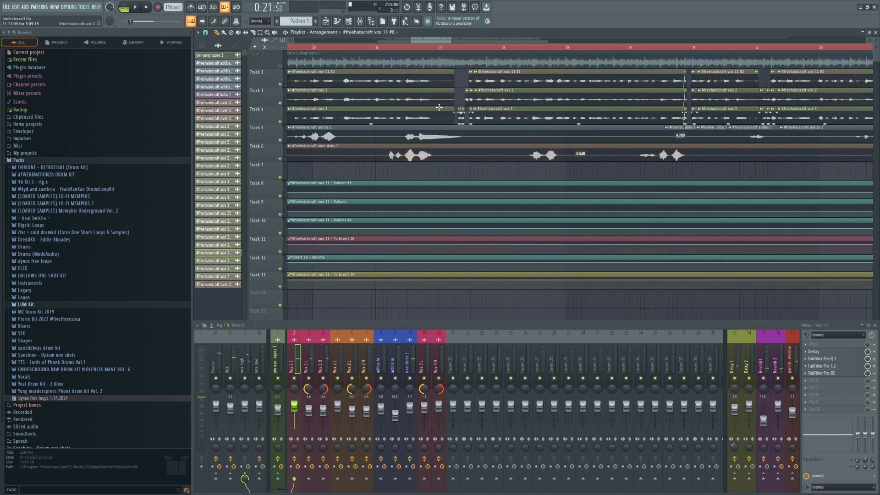
scroll(498, 117, "up", 3)
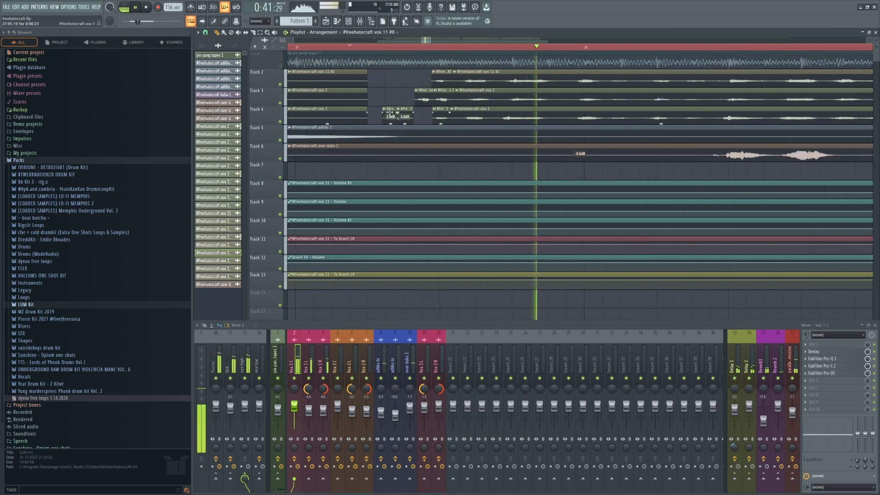
scroll(390, 106, "down", 4)
left_click(310, 48)
key("space")
scroll(367, 144, "up", 4)
scroll(365, 167, "down", 8)
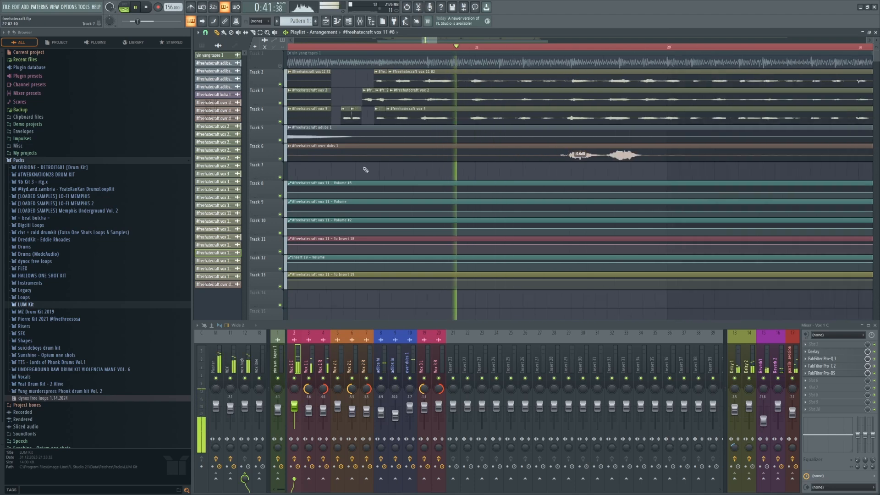
key("space")
Examine the crossfades and short cuts between the vocal clips on Tracks 2 to 4 leading into the second section.
scroll(513, 152, "up", 4)
scroll(443, 154, "up", 1)
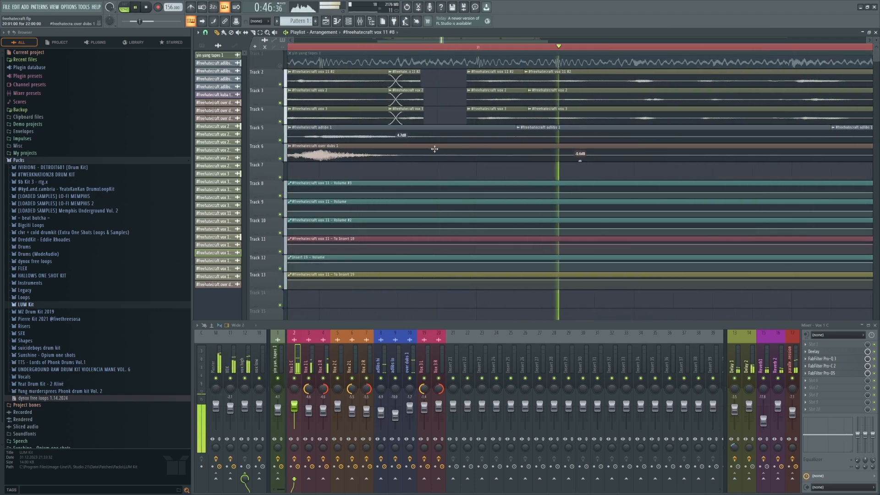
scroll(412, 143, "up", 3)
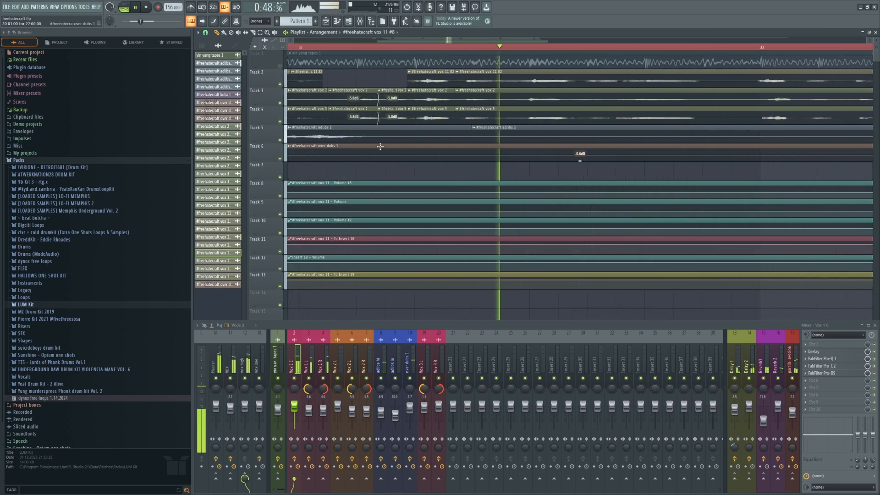
scroll(388, 160, "down", 5)
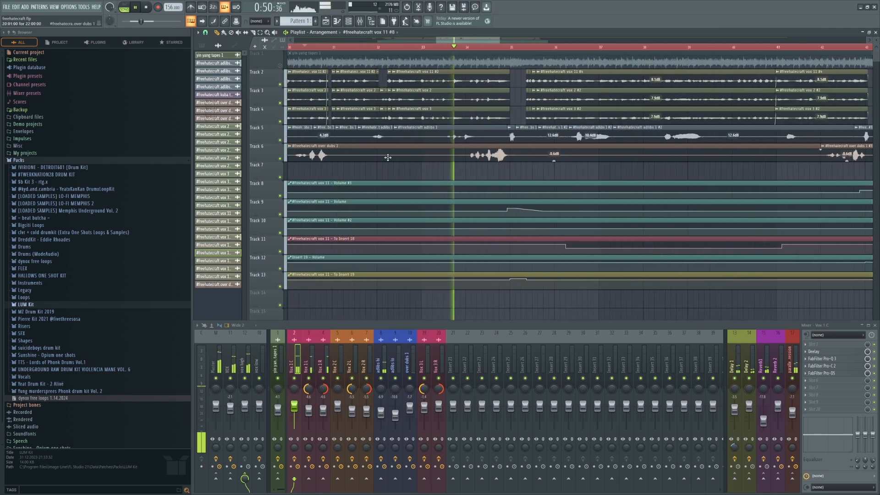
scroll(504, 171, "up", 4)
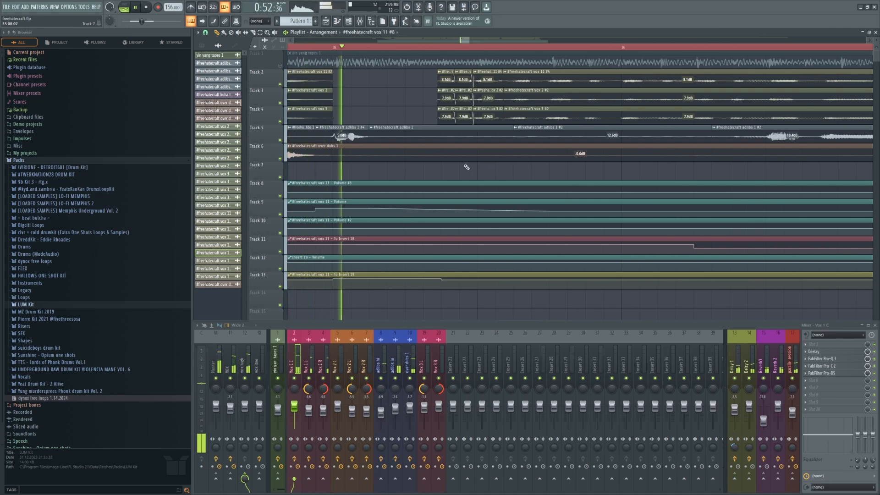
scroll(466, 167, "down", 5)
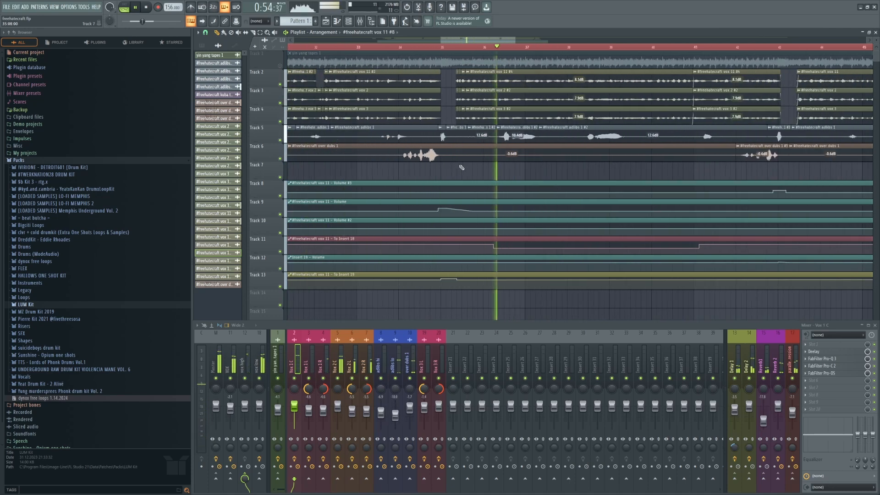
Examine the closing vocal, adlib and over dub edits on Tracks 2 to 7 while the arrangement plays out.
scroll(499, 172, "down", 4)
scroll(574, 168, "up", 5)
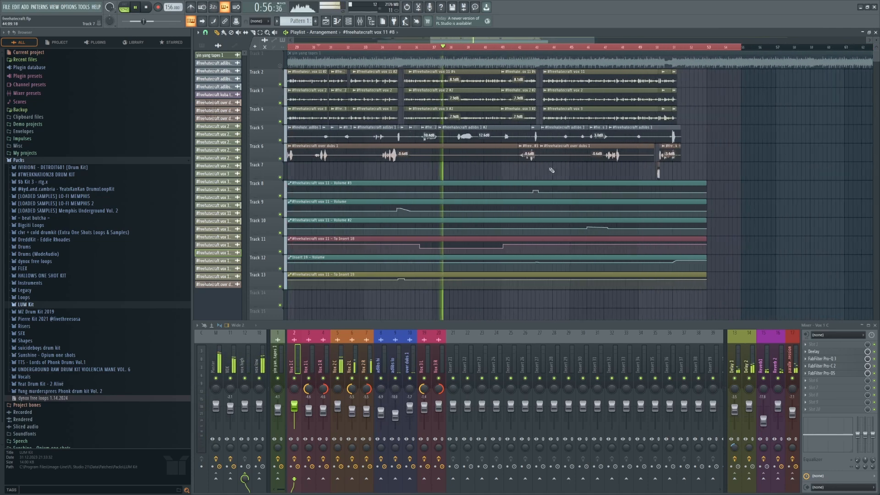
scroll(573, 171, "up", 5)
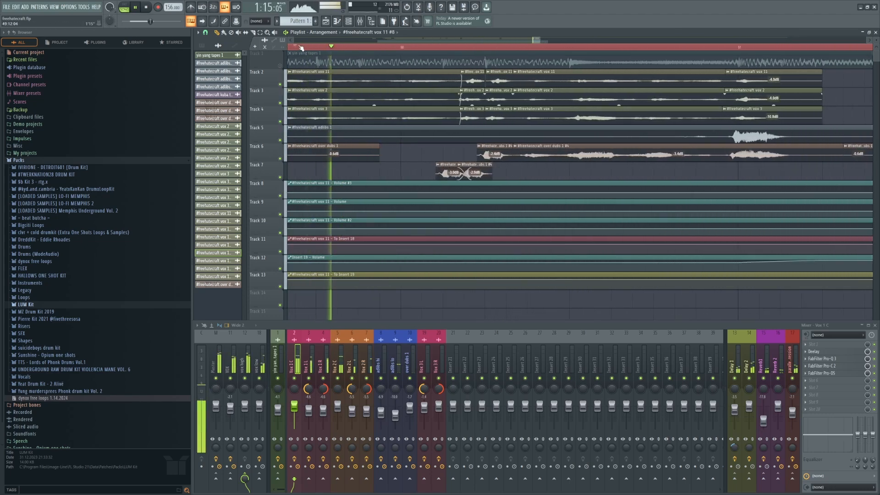
scroll(401, 132, "down", 4)
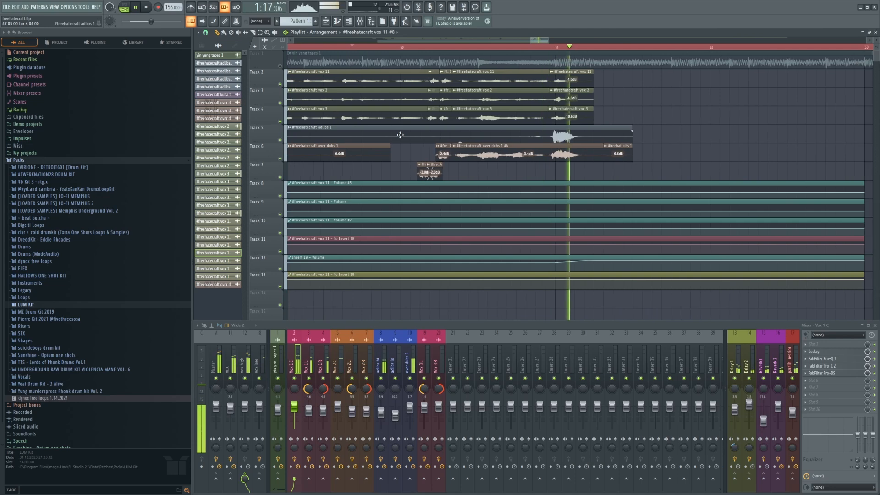
scroll(660, 159, "down", 5)
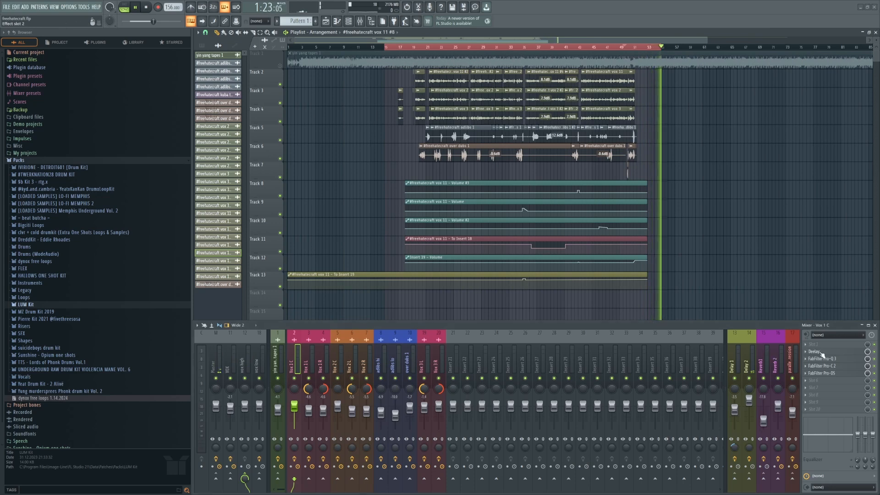
Loop the first verse in the playlist with Track 2 soloed and examine the Deelay effect on the Vox 1 C mixer channel.
left_click_drag(395, 48, 674, 57)
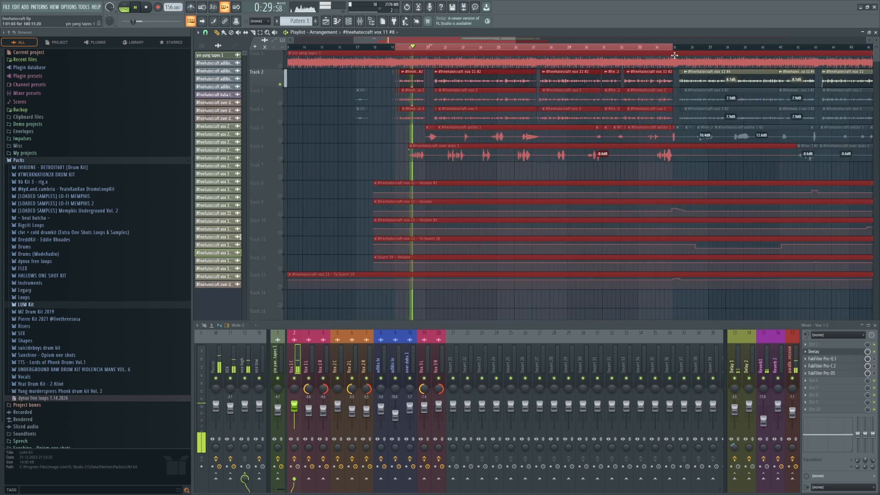
left_click(650, 174, "ctrl")
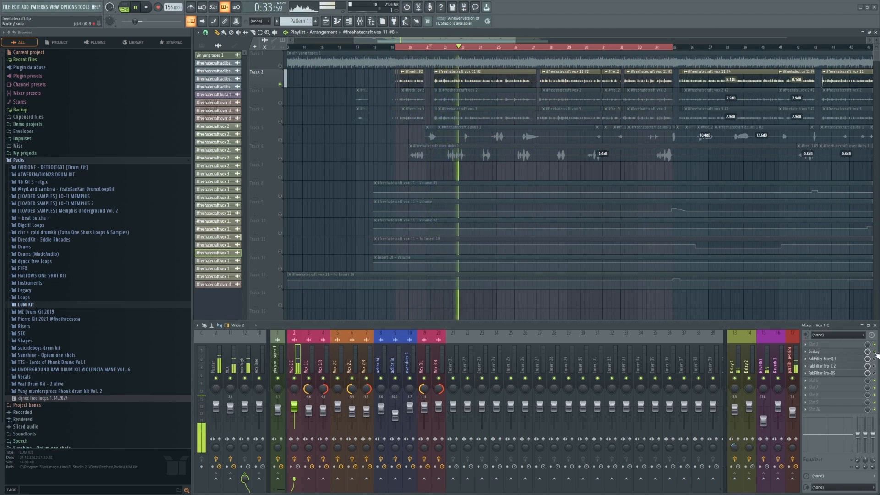
left_click(854, 352)
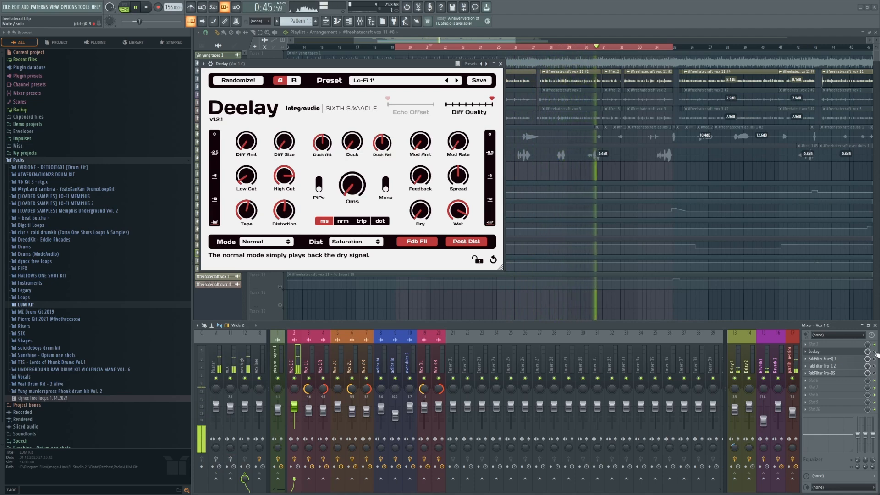
left_click_drag(418, 67, 444, 64)
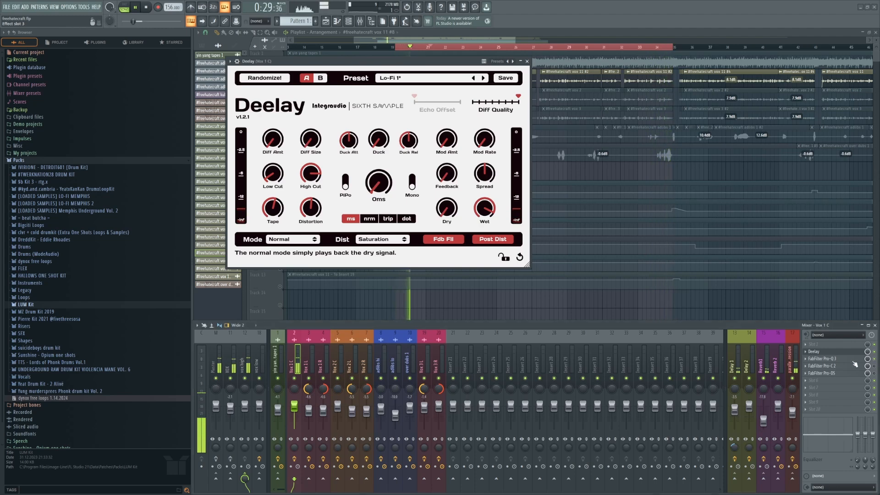
Examine the FabFilter Pro-Q 3 curve on the Vox 1 C channel and close the Deelay window.
left_click(824, 359)
left_click_drag(422, 71, 438, 87)
left_click(527, 61)
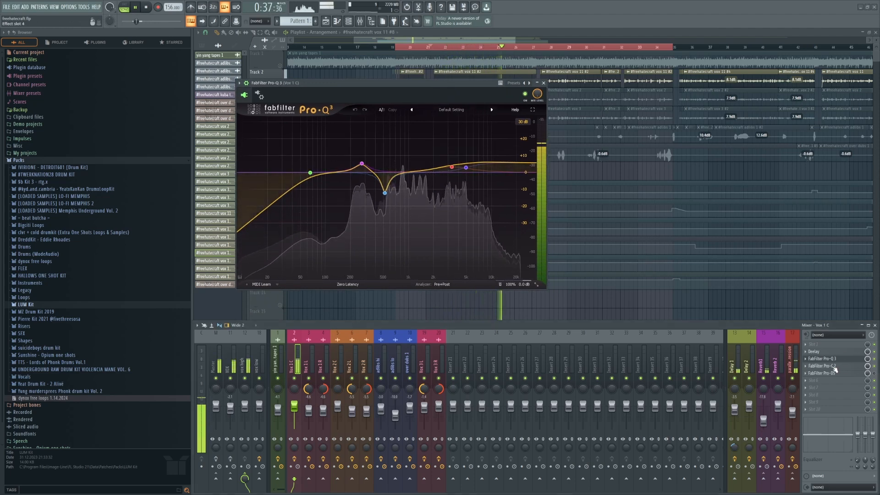
Examine the FabFilter Pro-C 2 compressor and Pro-DS de-esser settings on the Vox 1 C channel.
left_click(823, 365)
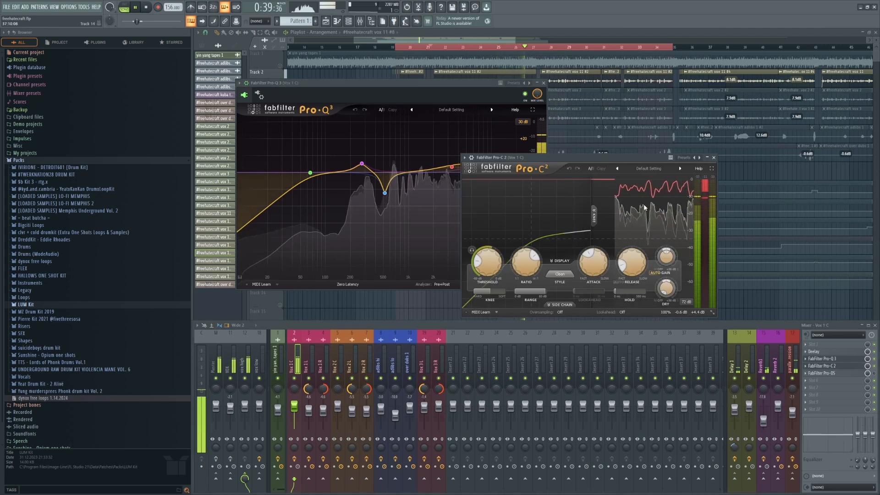
mouse_move(629, 263)
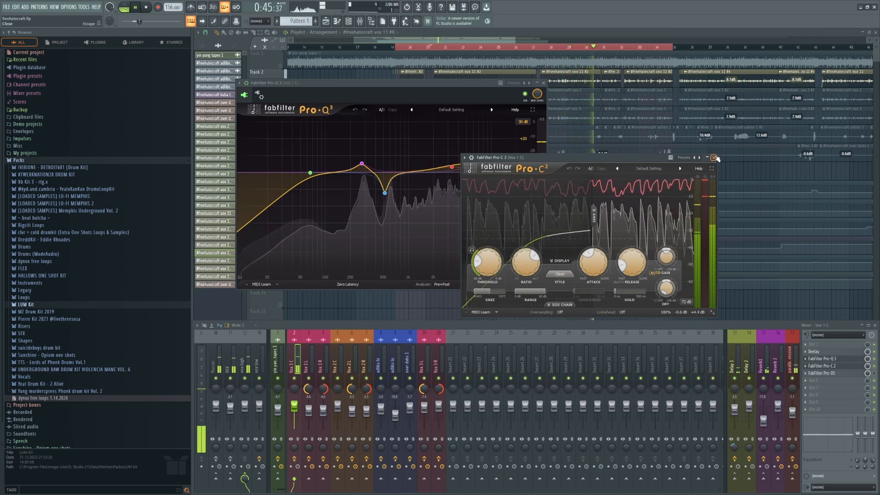
left_click(714, 158)
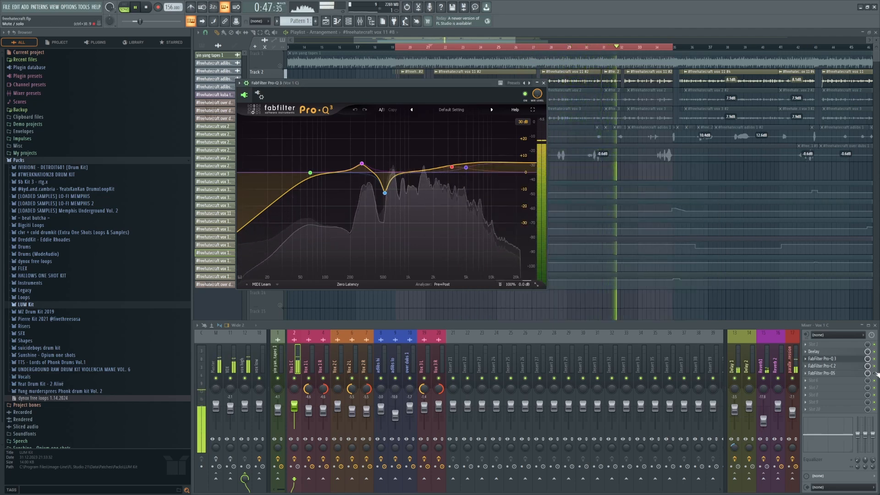
left_click(825, 366)
left_click(846, 373)
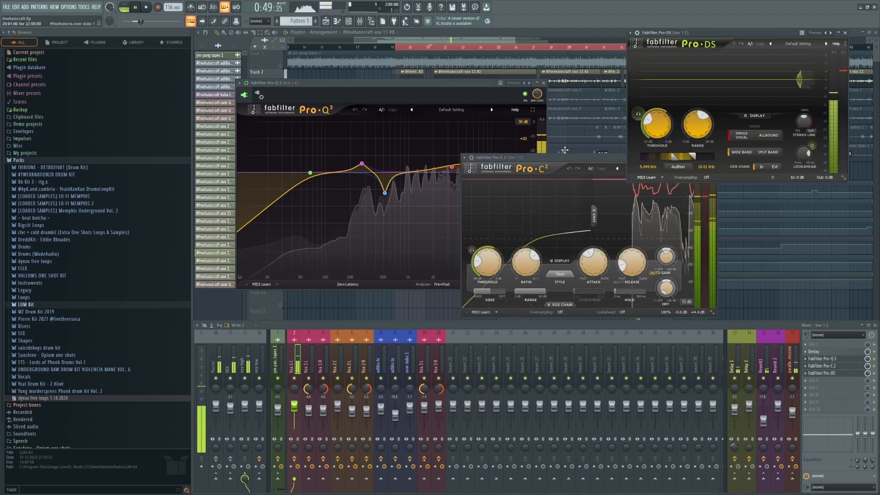
left_click(571, 158)
left_click(715, 158)
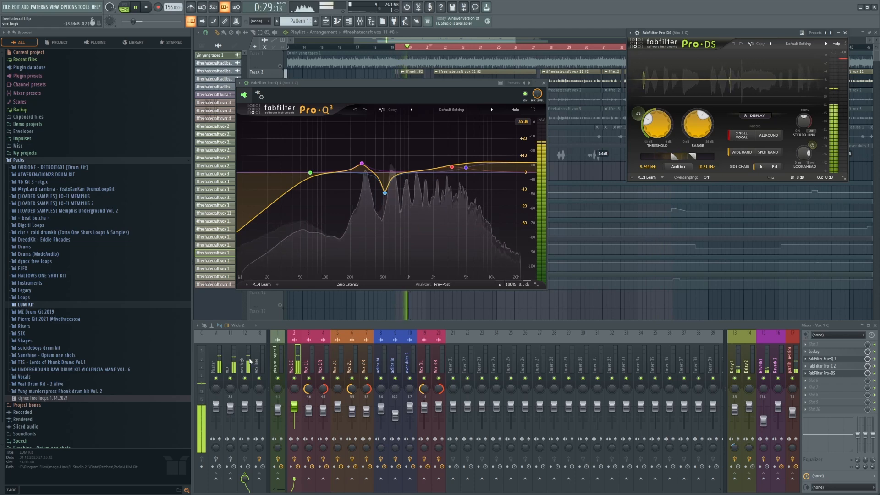
Examine the Deelay effect on the VOX bus and close all open plugin windows.
left_click(233, 366)
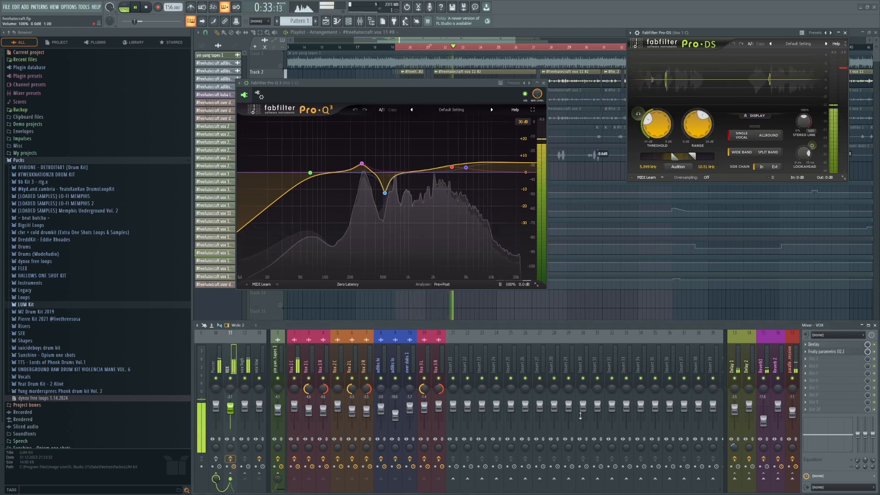
left_click(832, 345)
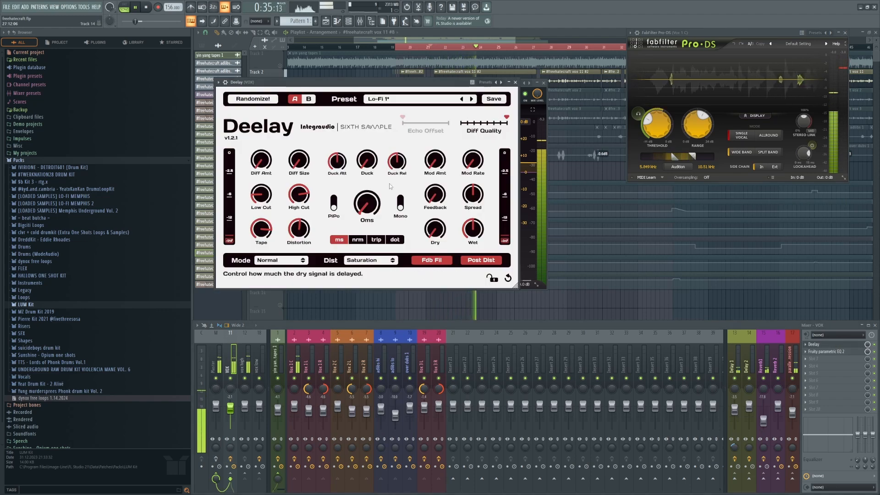
left_click(515, 82)
left_click(544, 83)
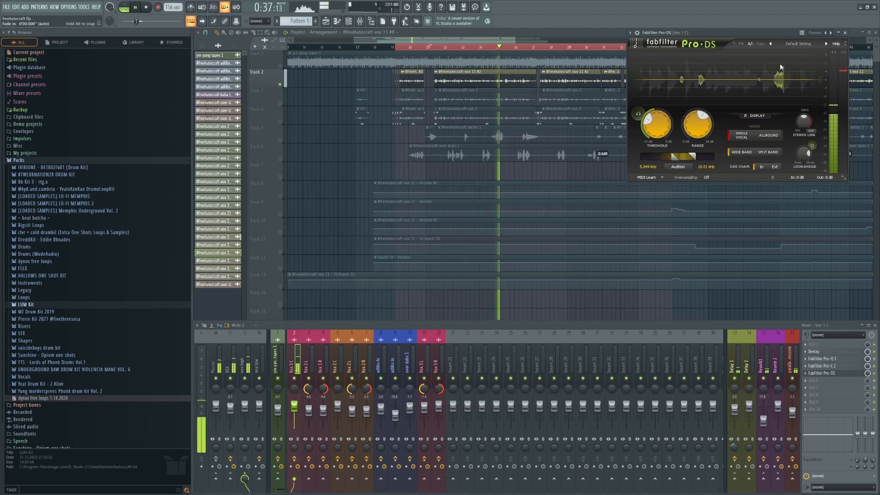
left_click(845, 32)
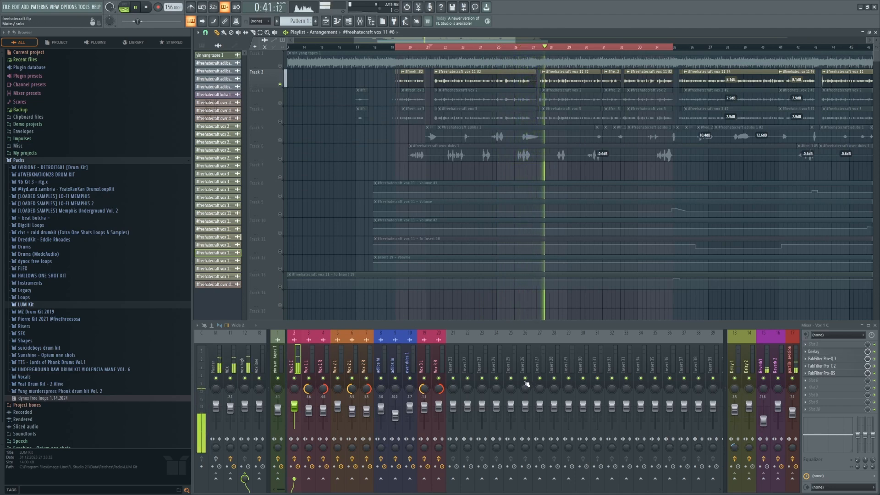
Examine the Fruity Delay 3 settings on the Delay 1 mixer channel and close the plugin.
left_click(730, 364)
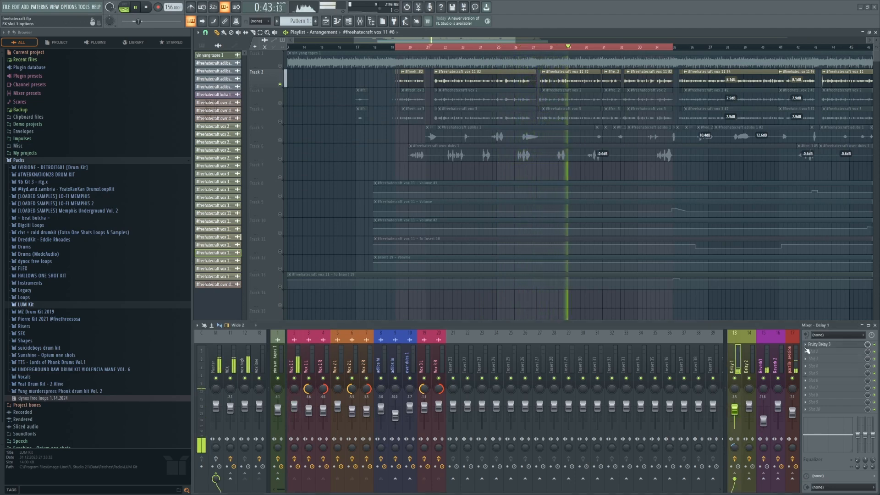
left_click(820, 345)
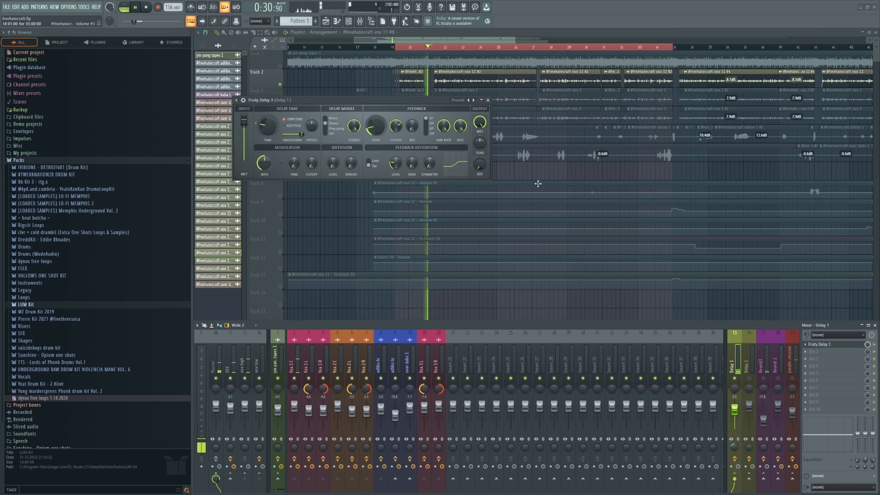
left_click(487, 100)
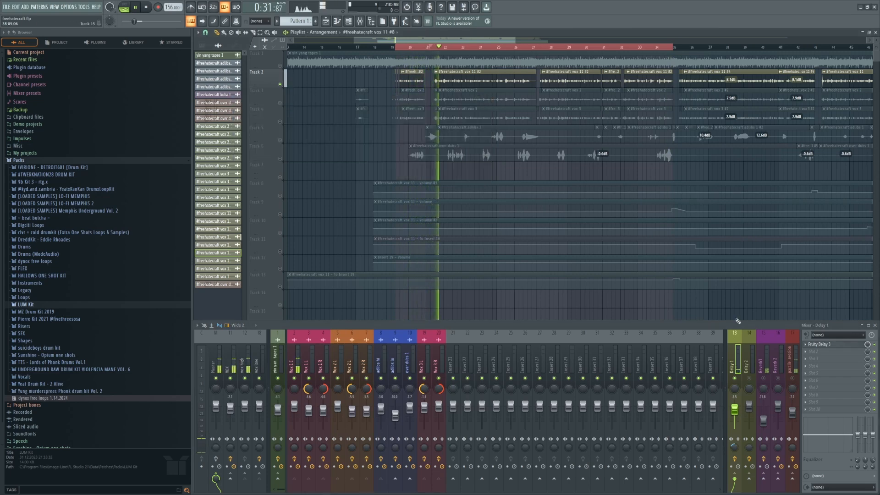
Examine the Fruity Reeverb 2 settings on the Reverb1 mixer channel and close the plugin.
left_click(763, 381)
left_click(826, 345)
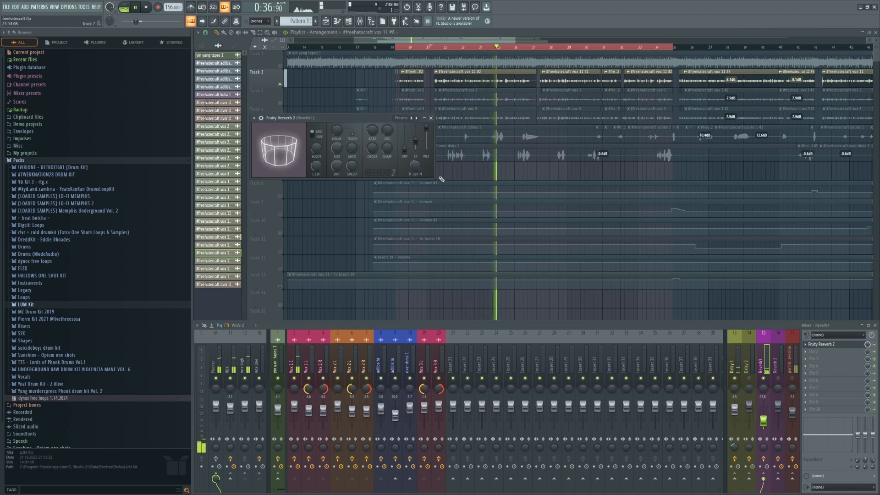
left_click(431, 118)
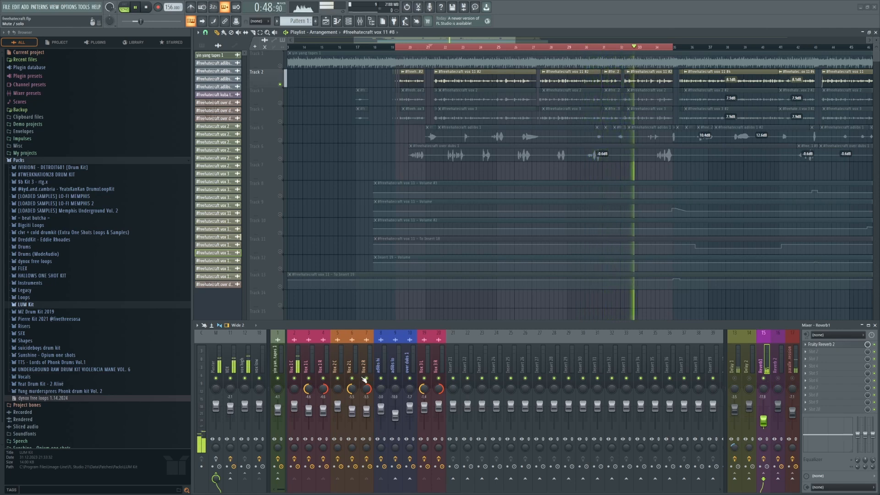
Inspect the mixer routing of the VOX and vox high buses and the Reverb1 channel.
left_click(230, 364)
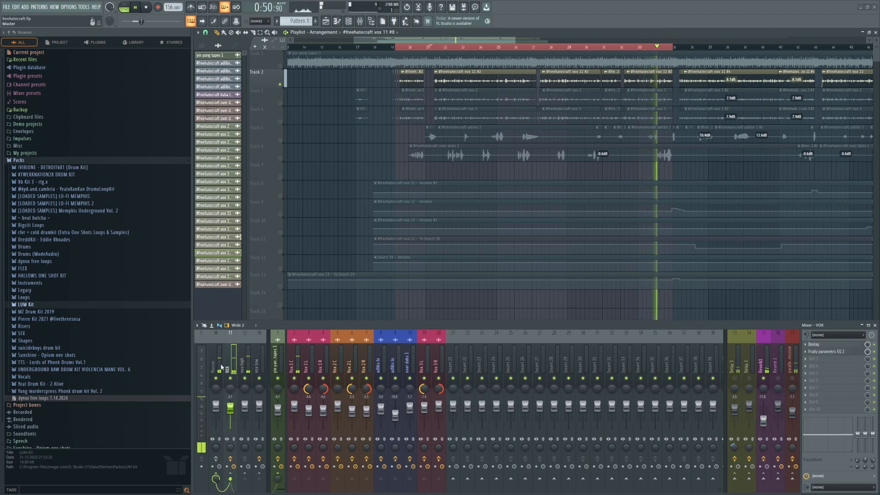
left_click(245, 365)
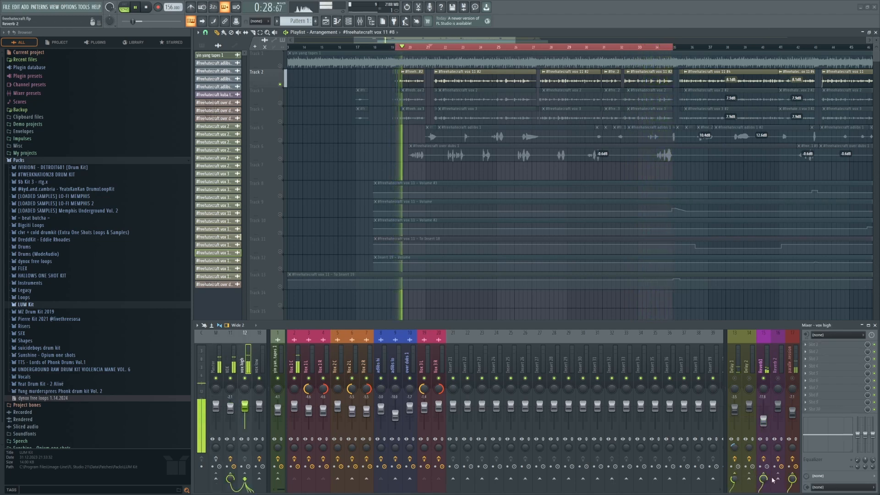
left_click(760, 370)
Examine Fruity Limiter and BUSTERse on the parallel compression channel and close both plugins.
left_click(793, 372)
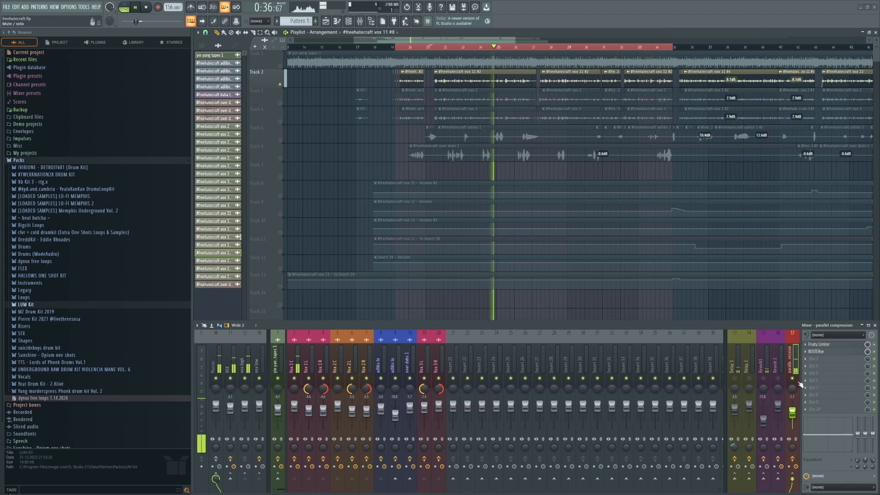
left_click(823, 344)
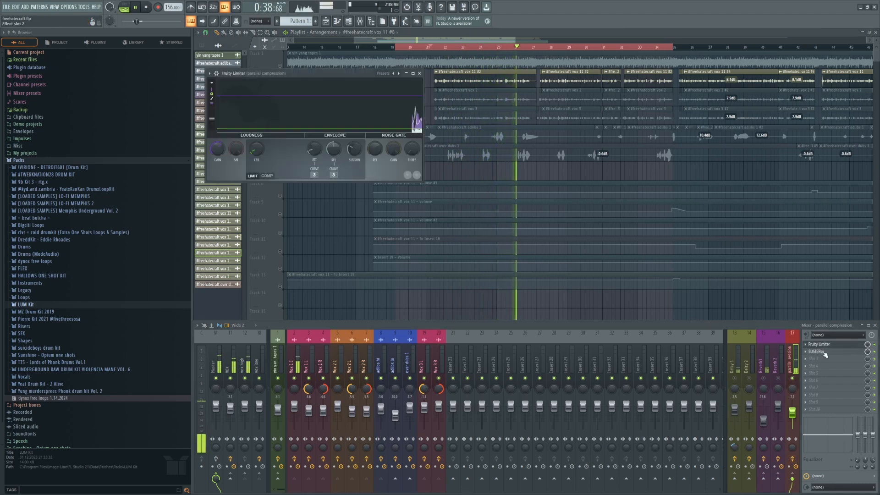
left_click(818, 351)
left_click_drag(286, 75, 524, 81)
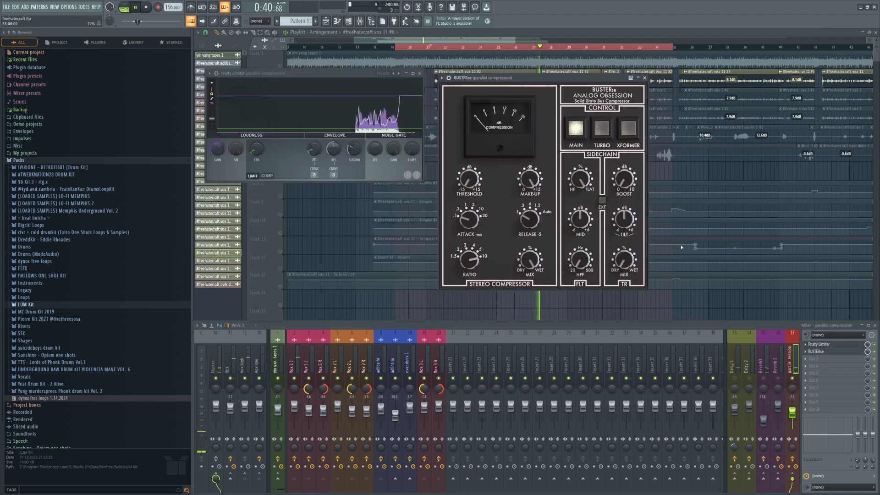
left_click(792, 379)
left_click(419, 73)
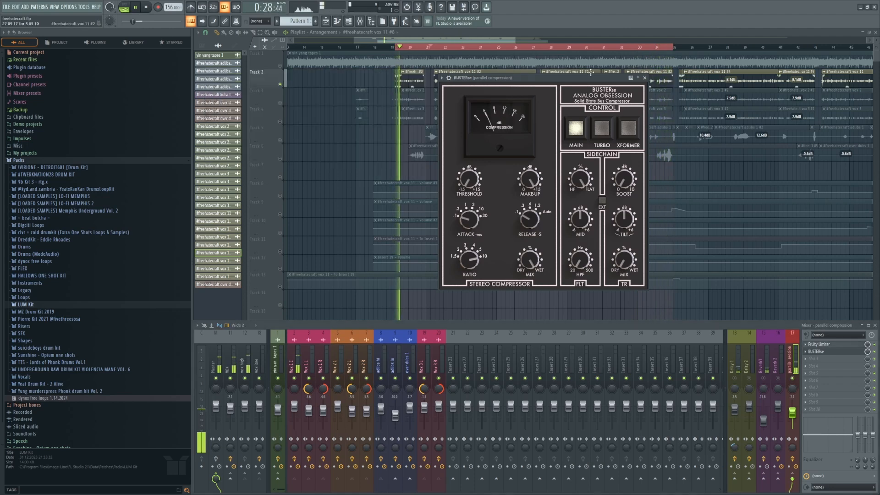
left_click(645, 78)
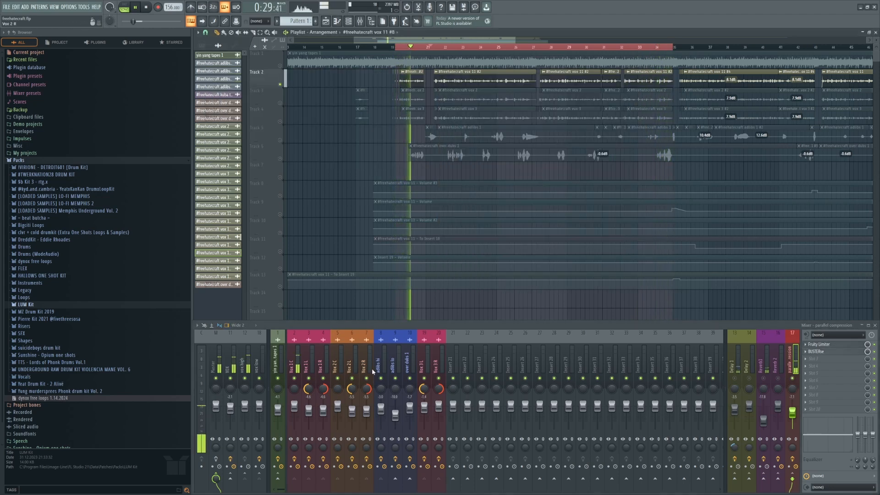
Unmute Tracks 3 and 4 to hear the layered vocals together with Track 2.
left_click(280, 102)
left_click(280, 121)
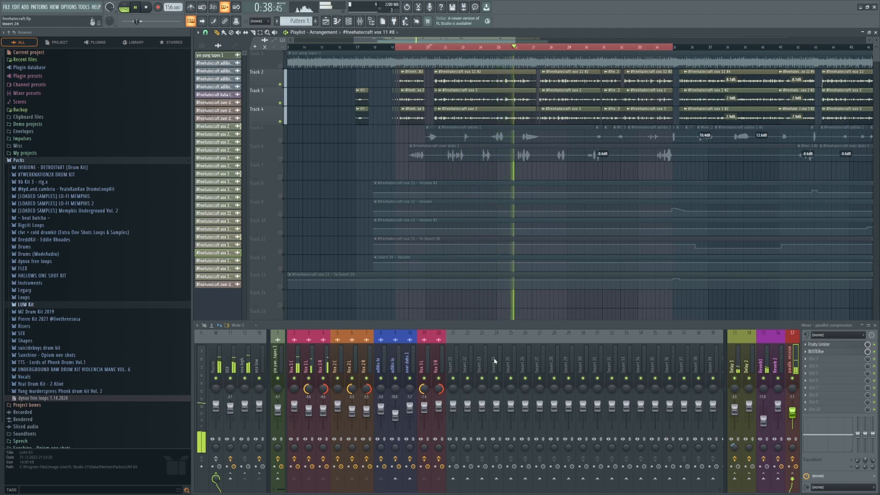
Isolate the adlibs and over dubs on Tracks 5 and 6 and return playback to the start of the loop.
right_click(280, 140)
left_click(280, 158)
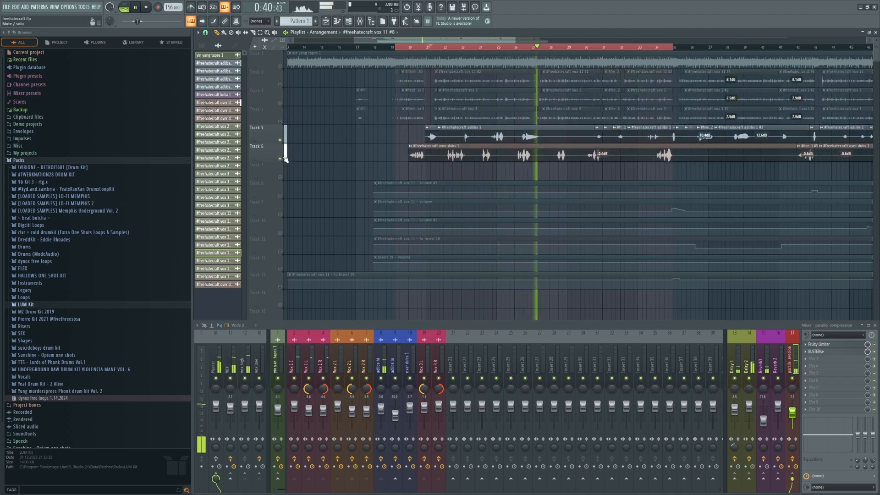
left_click(400, 46)
left_click(148, 7)
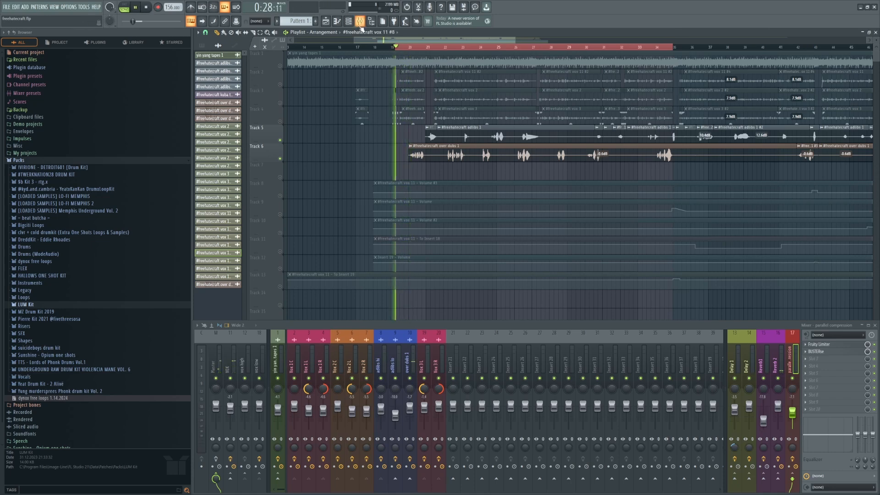
Inspect the over dubs 1 channel and examine Fruity Reeverb 2 on its Reverb 2 send.
left_click(413, 352)
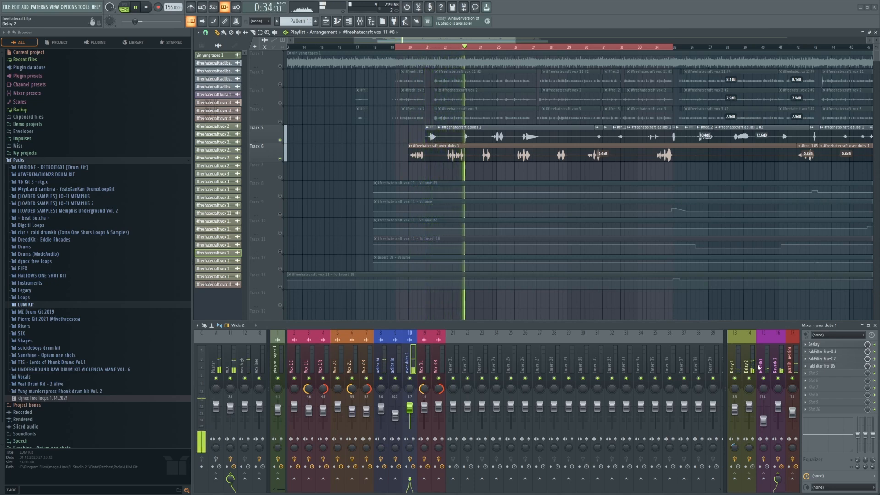
left_click(778, 367)
left_click(824, 347)
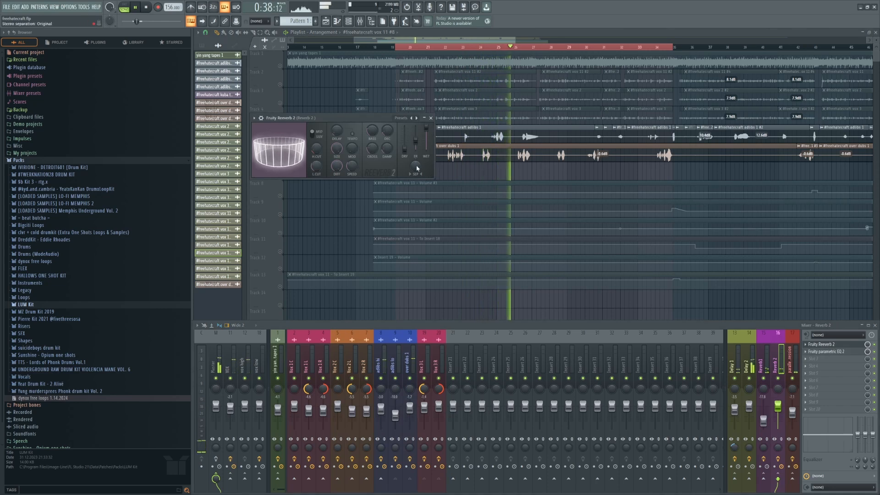
left_click_drag(370, 118, 465, 153)
Isolate the adlibs on Track 5 from the start of the loop and examine Deelay on their Delay 2 send.
left_click(280, 159)
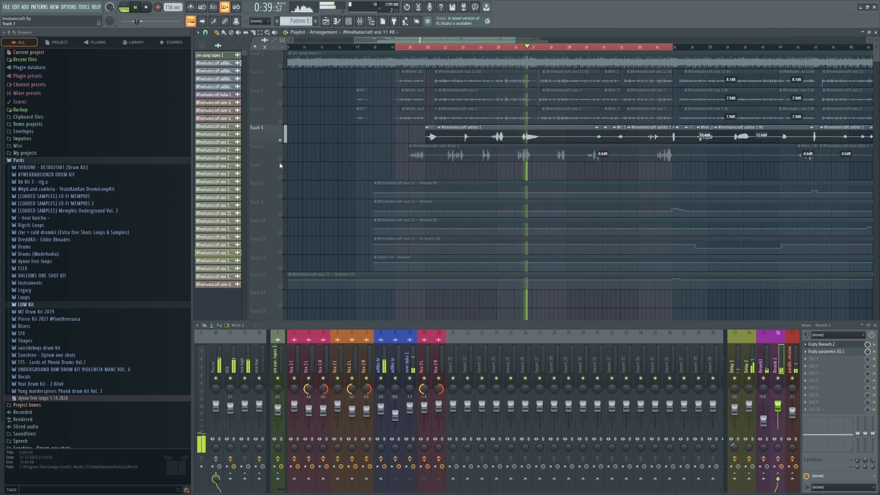
left_click(140, 8)
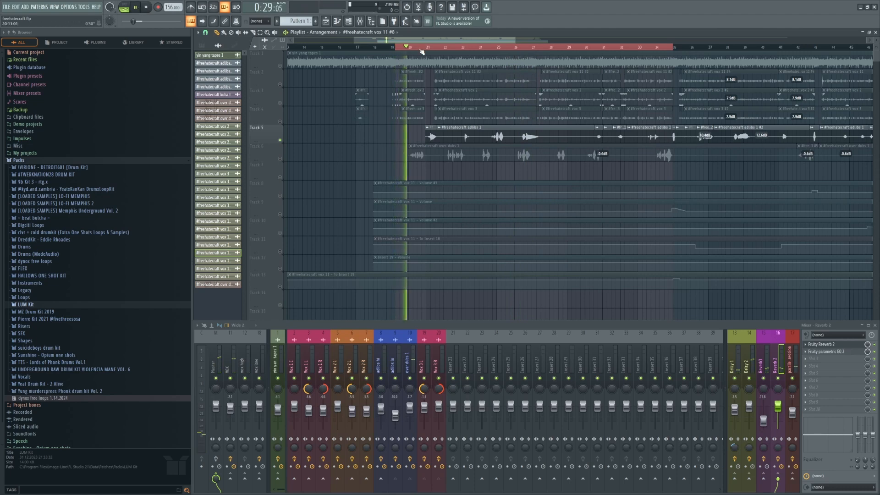
left_click(380, 363)
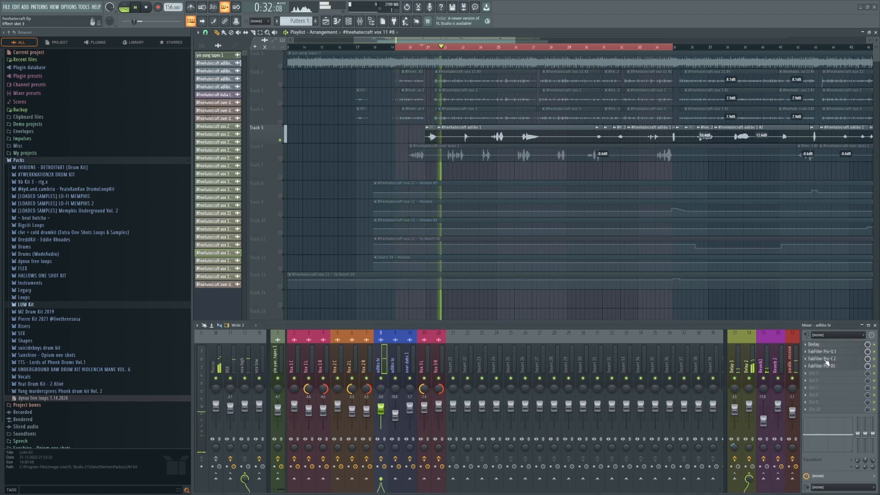
left_click(752, 369)
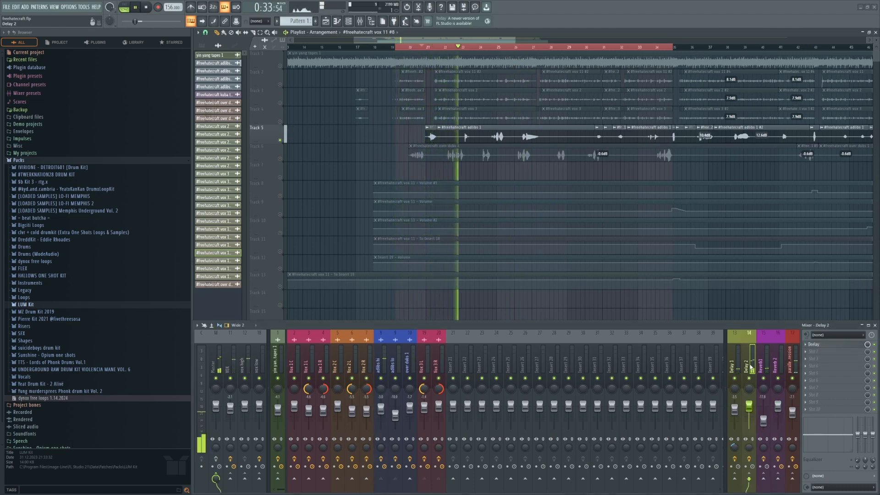
left_click(821, 345)
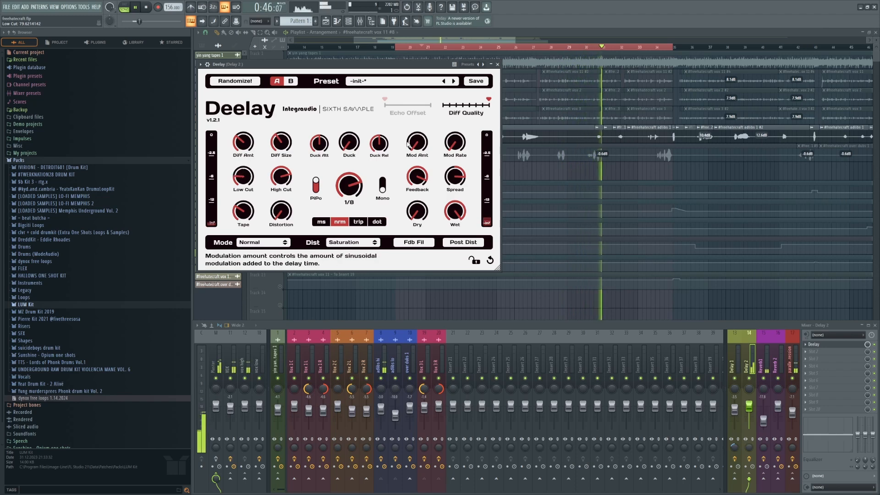
left_click(498, 65)
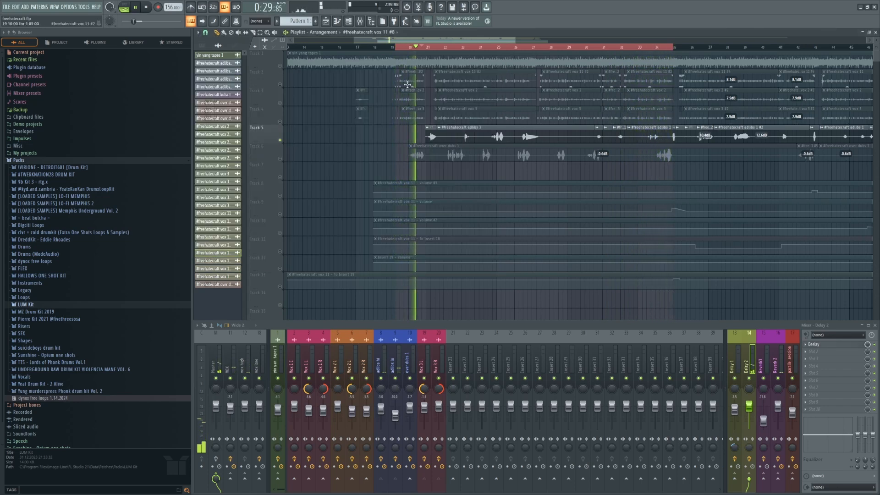
Isolate the over dubs on Track 6 and examine Fruity Reeverb 2 on their Reverb 2 send.
left_click_drag(393, 40, 413, 42)
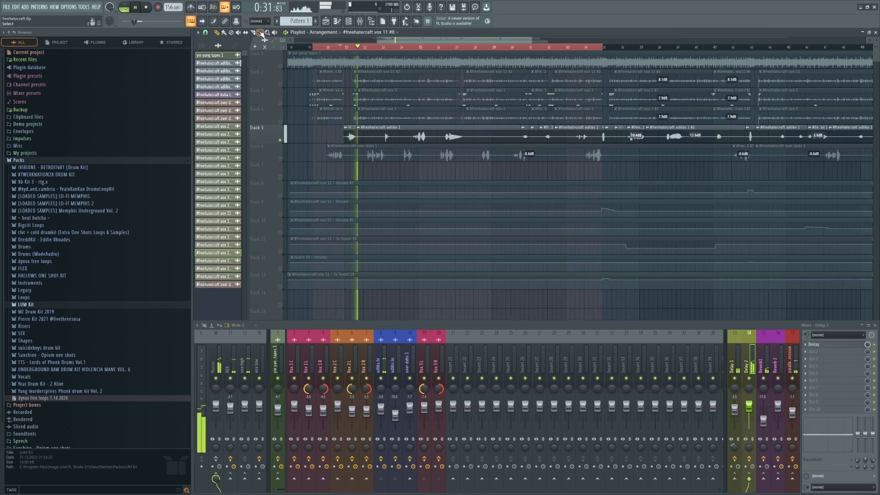
left_click(283, 160)
key("space")
left_click(408, 354)
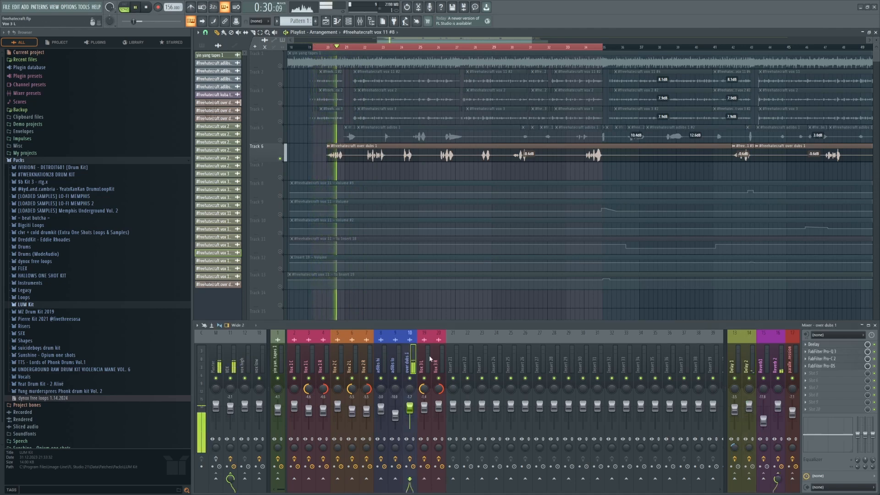
left_click(778, 367)
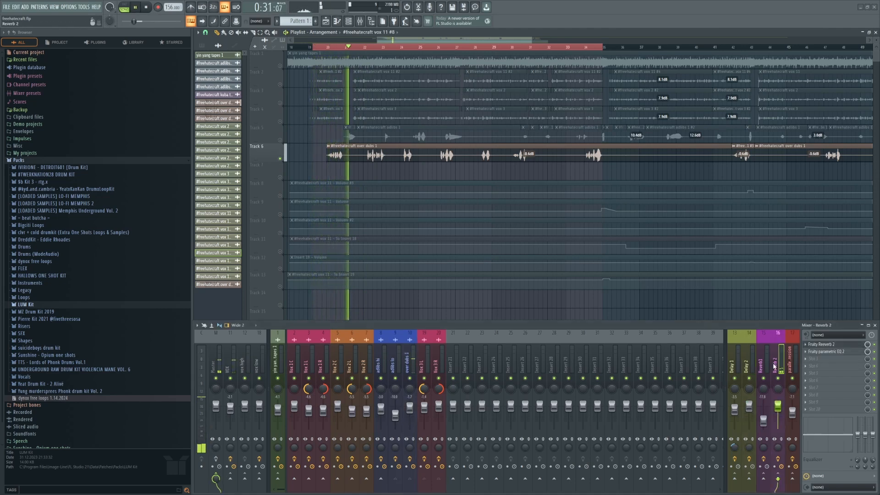
left_click(821, 344)
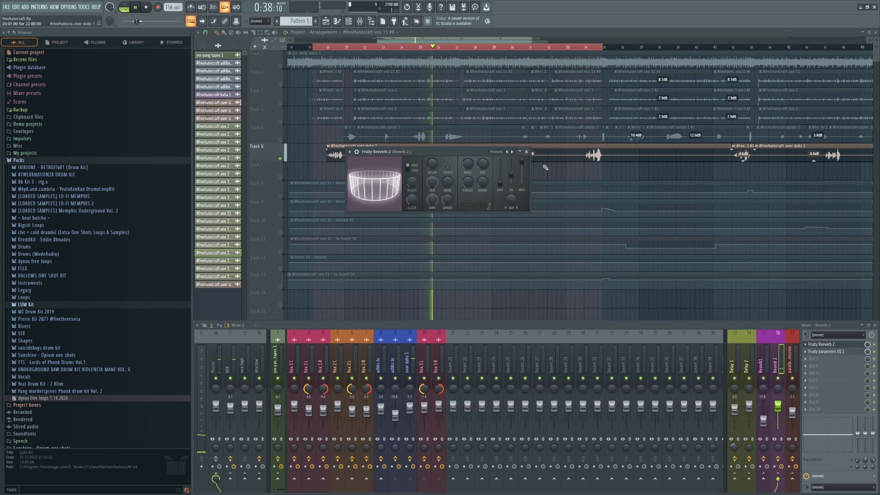
Inspect and delete Fruity parametric EQ 2 from the Reverb 2 channel, and close Fruity Reeverb 2.
left_click(840, 353)
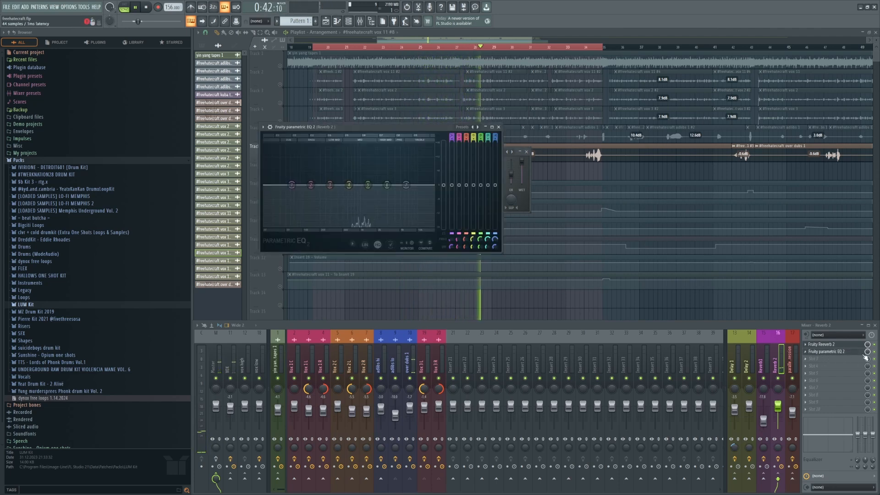
left_click(807, 353)
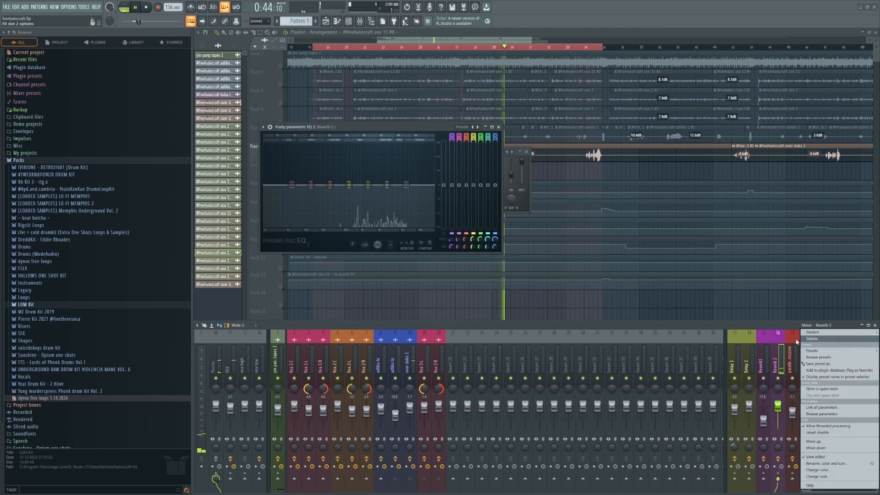
left_click(802, 339)
left_click(459, 273)
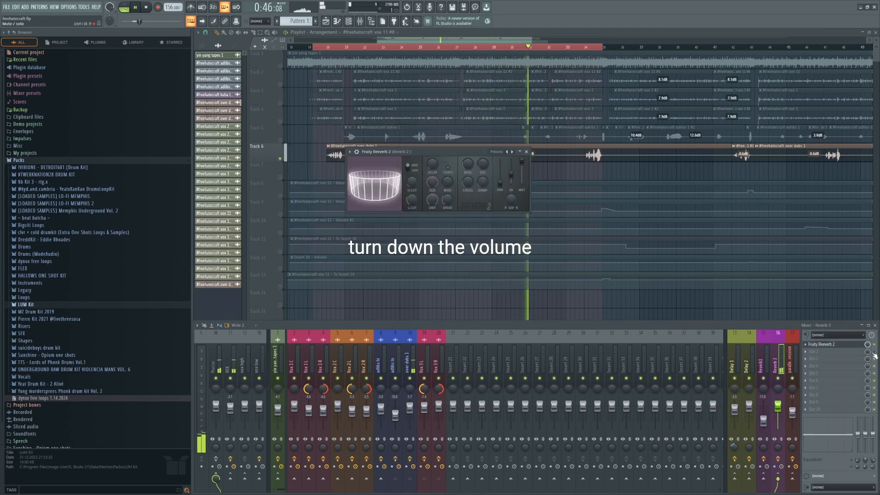
left_click(526, 152)
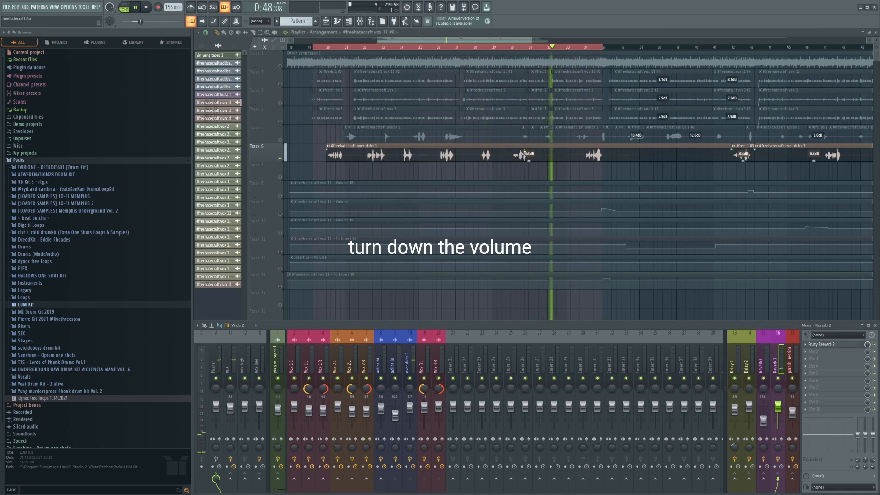
Unmute all vocal and automation tracks except the instrumental, and set the playback selection to about bars 35 to 43.
right_click(281, 159)
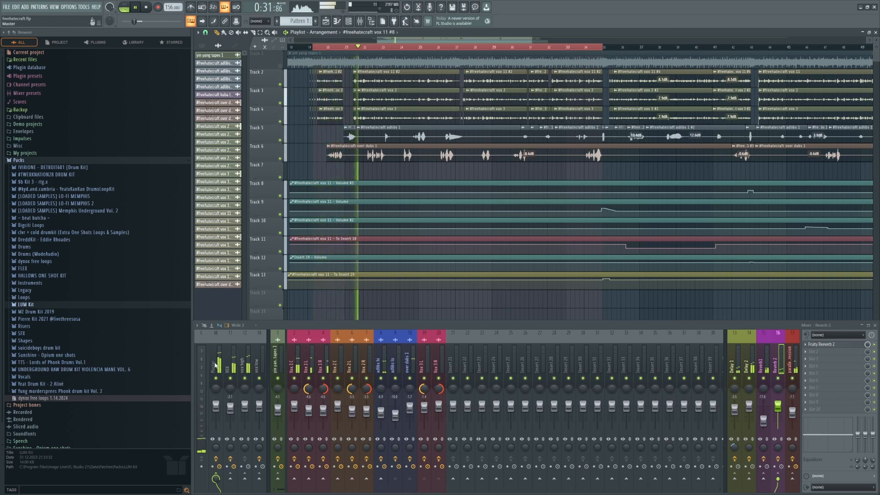
left_click(259, 365)
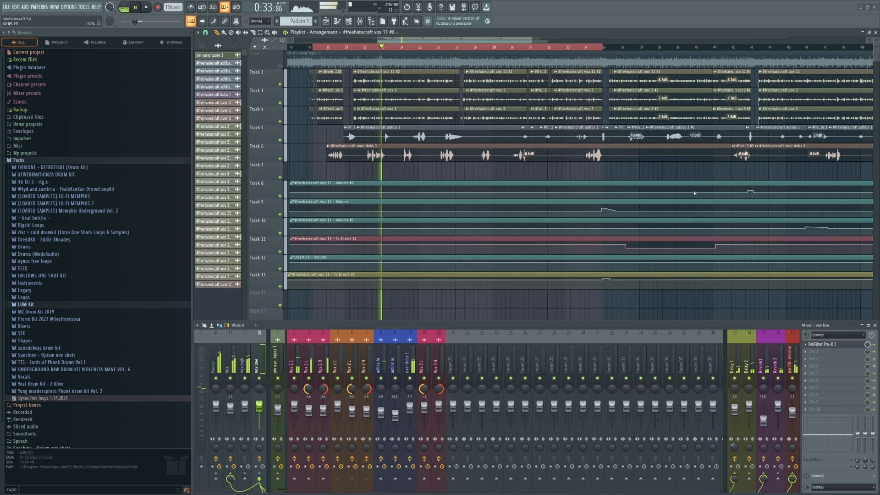
left_click(367, 47, "ctrl")
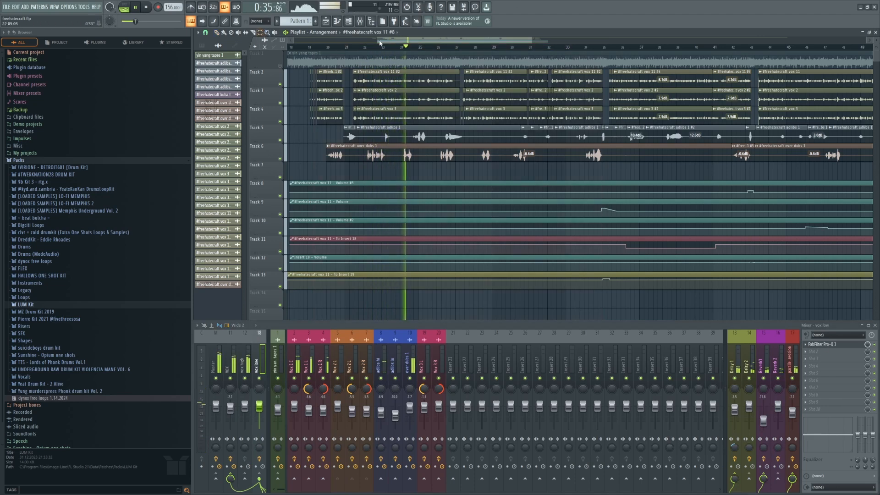
left_click_drag(403, 41, 427, 42)
left_click_drag(508, 48, 671, 56)
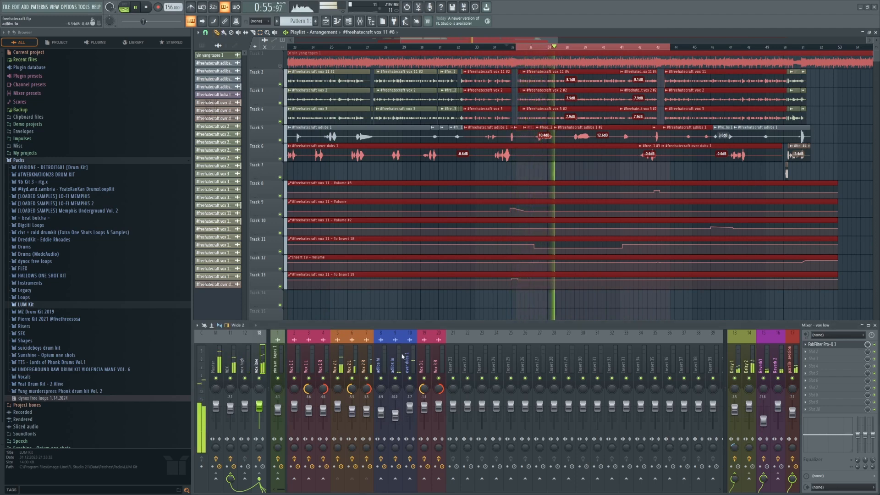
Examine FabFilter Pro-Q 3 on the vox low bus, toggling it to compare the low vocals, and close it.
left_click(825, 344)
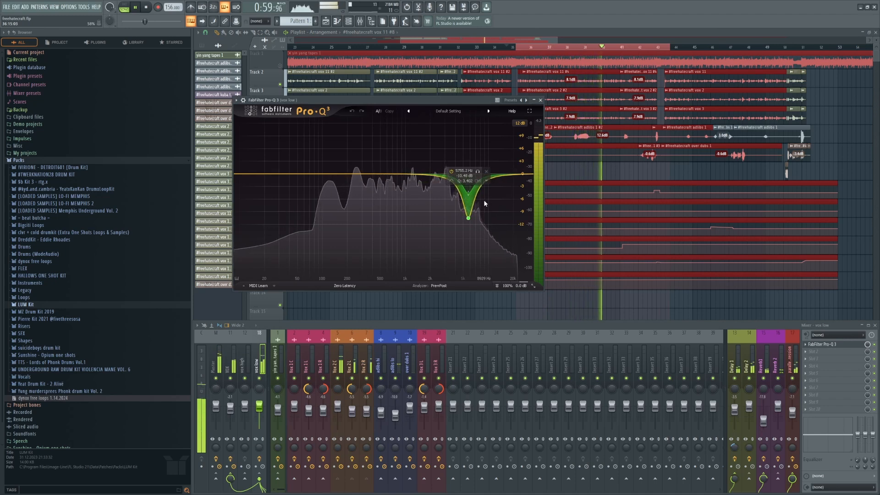
left_click(874, 344)
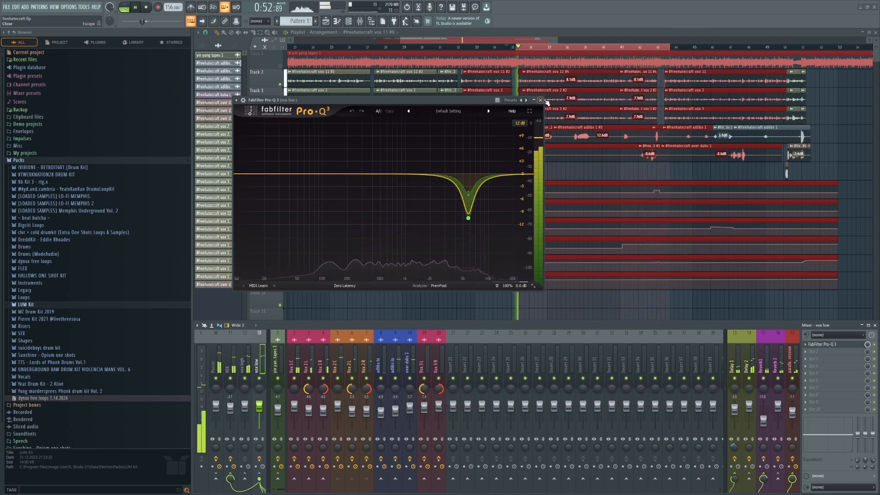
left_click(874, 345)
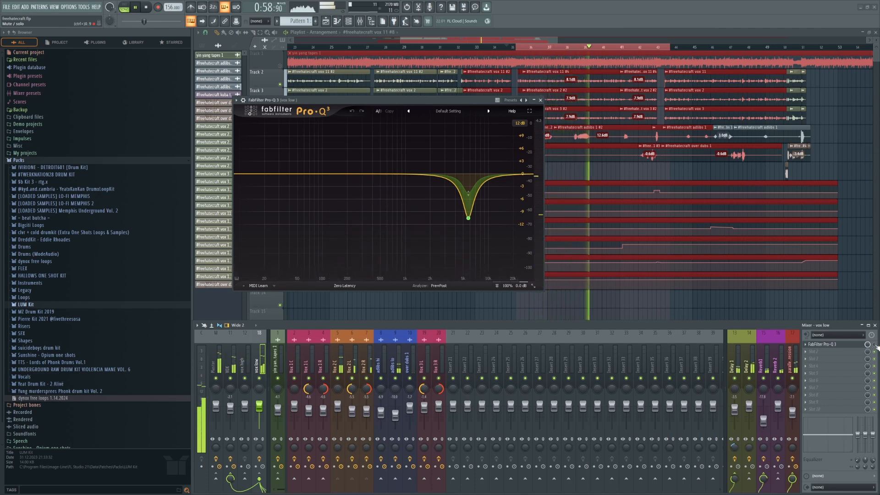
left_click(875, 346)
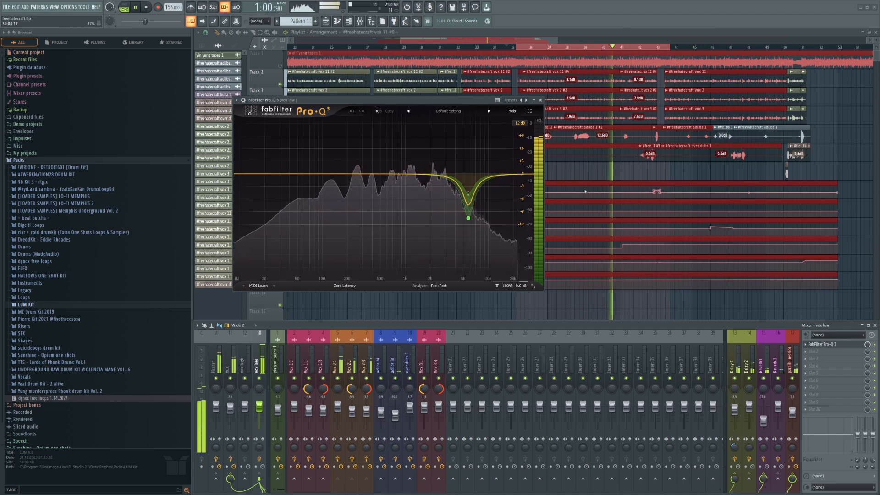
left_click(541, 101)
Replace the playback selection with one spanning the whole vocal arrangement.
scroll(366, 230, "down", 2)
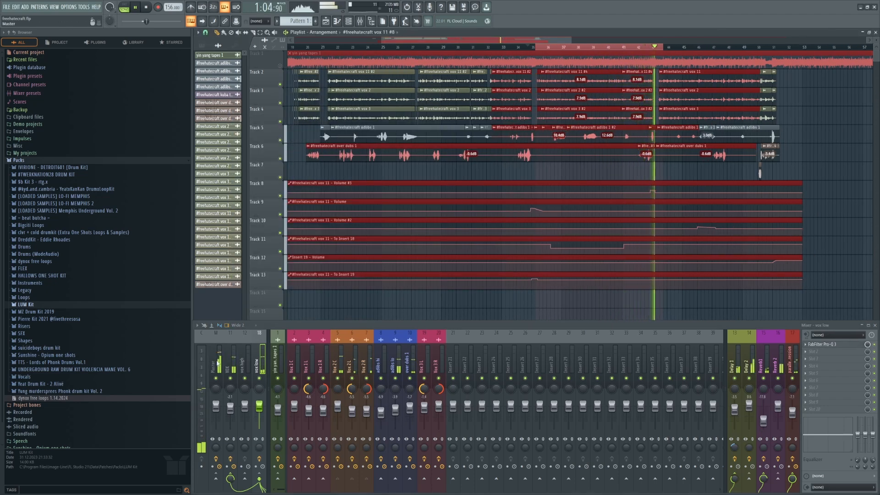
left_click(543, 48, "ctrl")
mouse_move(381, 40)
left_mouse_down()
mouse_move(369, 42)
mouse_move(796, 49)
left_mouse_up()
left_click(777, 164)
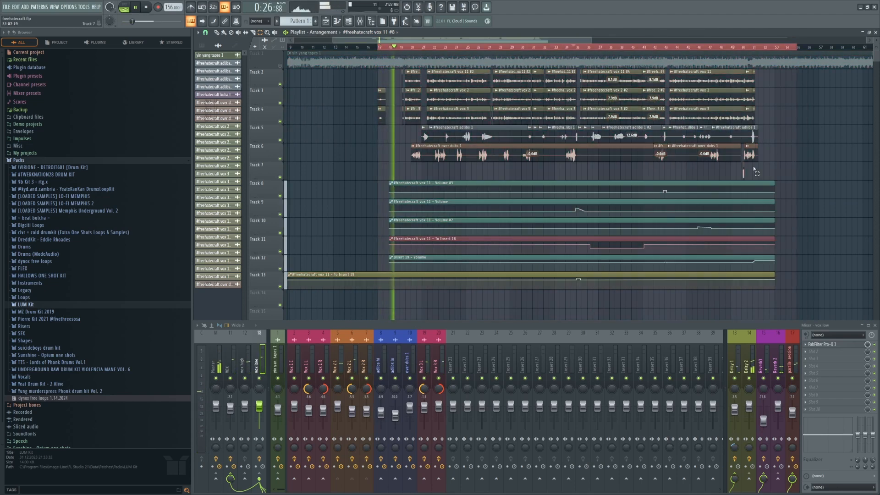
Unmute the instrumental on Track 1 and open FabFilter Pro-MB on the Master channel.
left_click(215, 367)
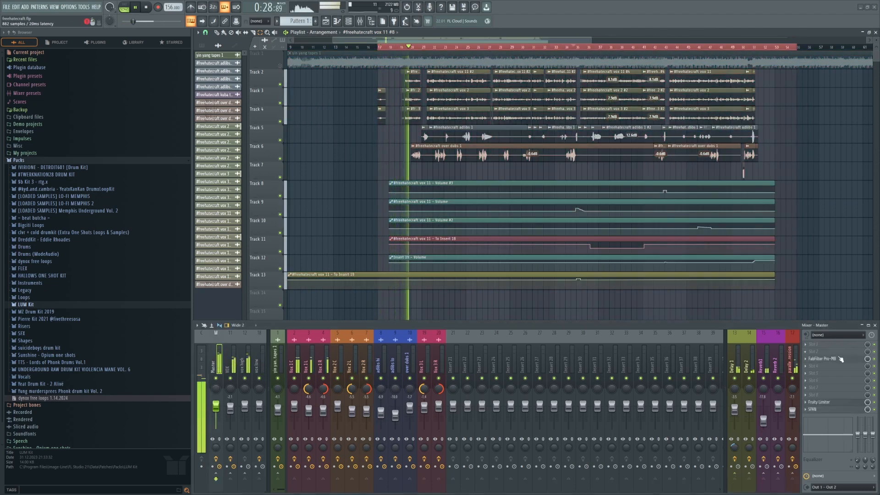
left_click(822, 359)
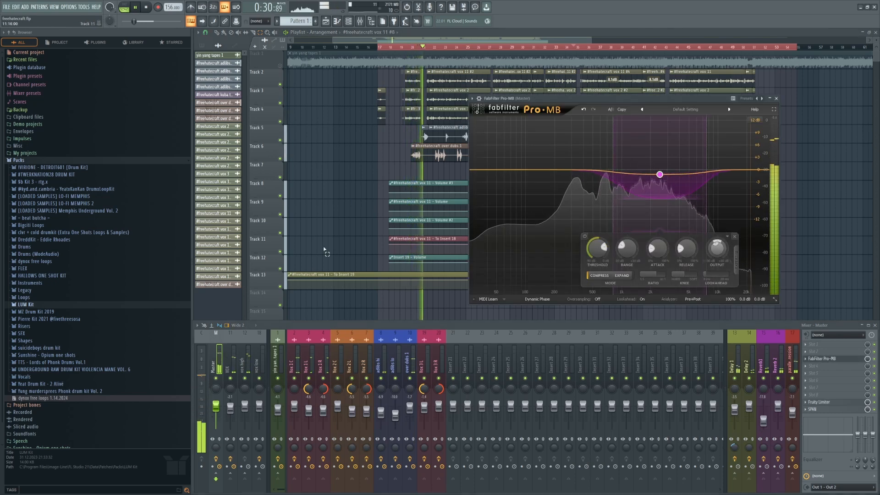
left_click(280, 67)
left_click(281, 66)
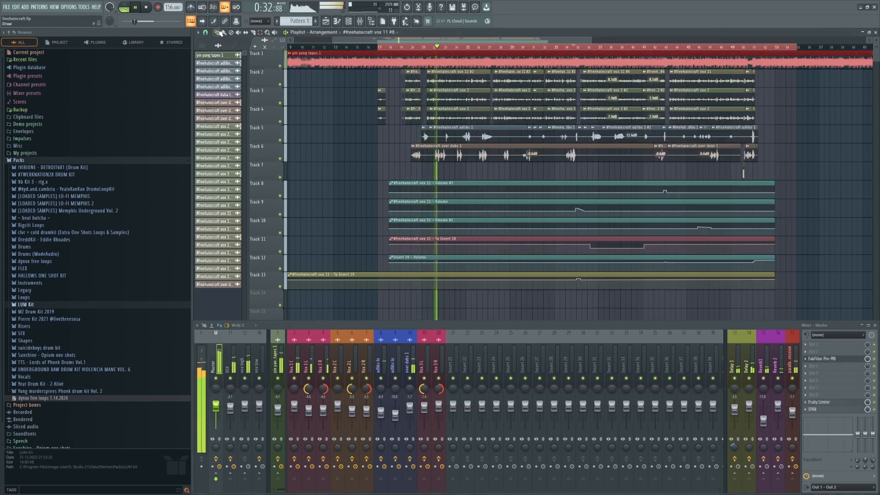
left_click(209, 45)
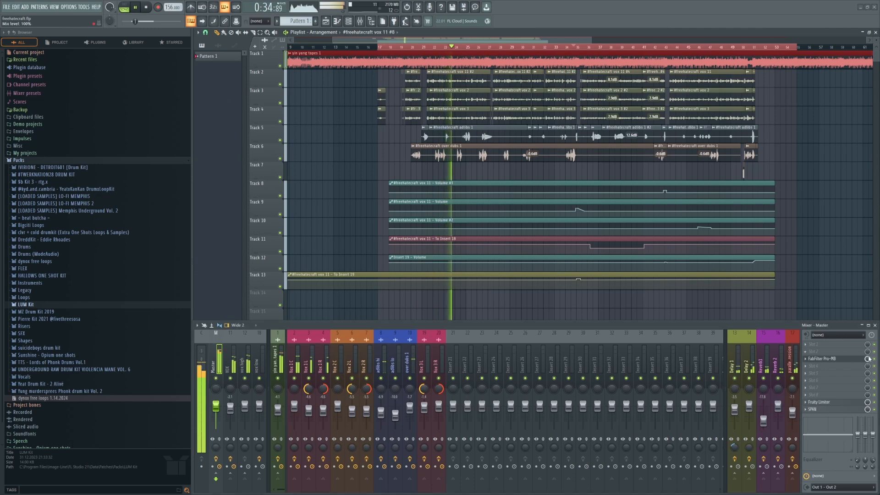
left_click(850, 361)
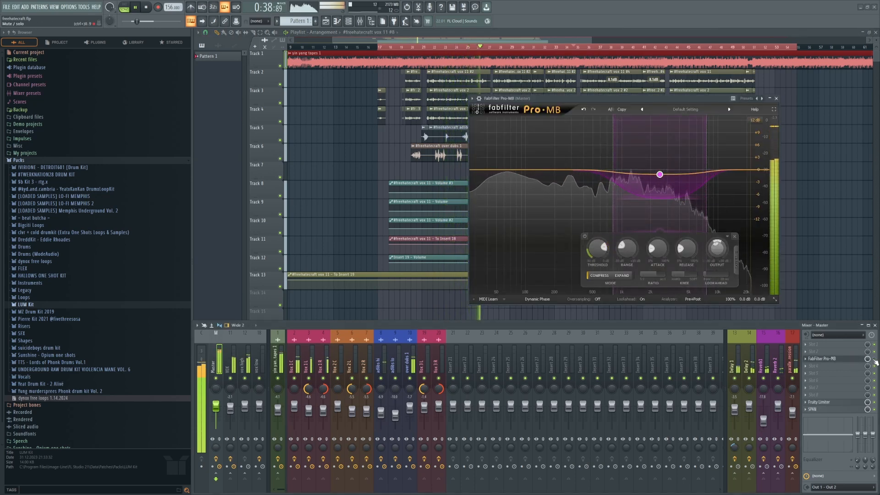
Enable the SPAN analyzer on the Master, detach its window and place it clear of Pro-MB.
left_click(860, 411)
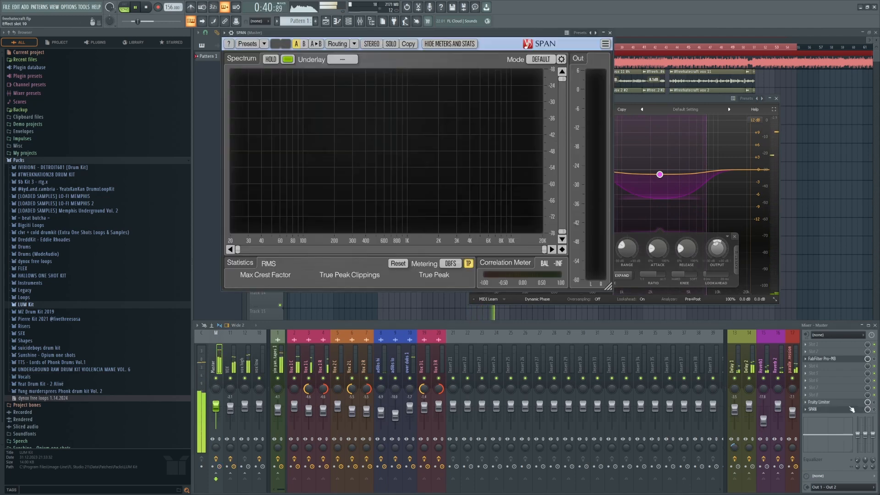
left_click_drag(415, 33, 428, 58)
left_click(875, 409)
left_click(216, 59)
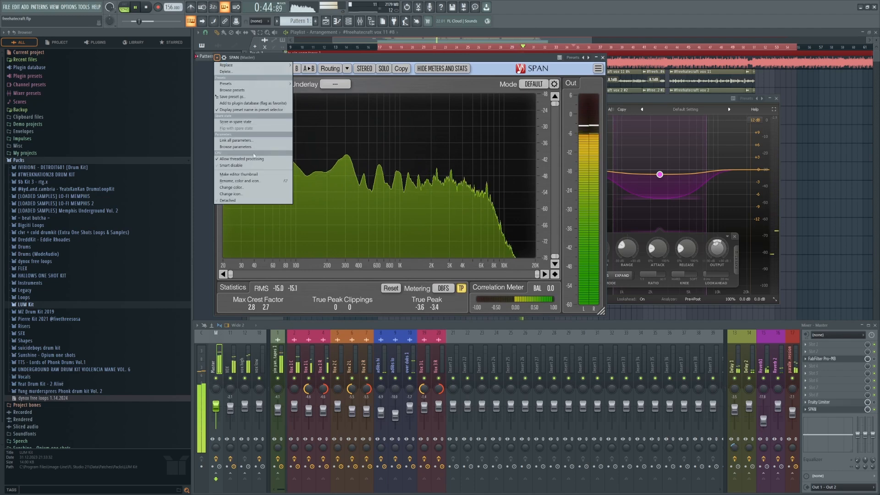
left_click(233, 200)
left_click_drag(413, 58, 200, 53)
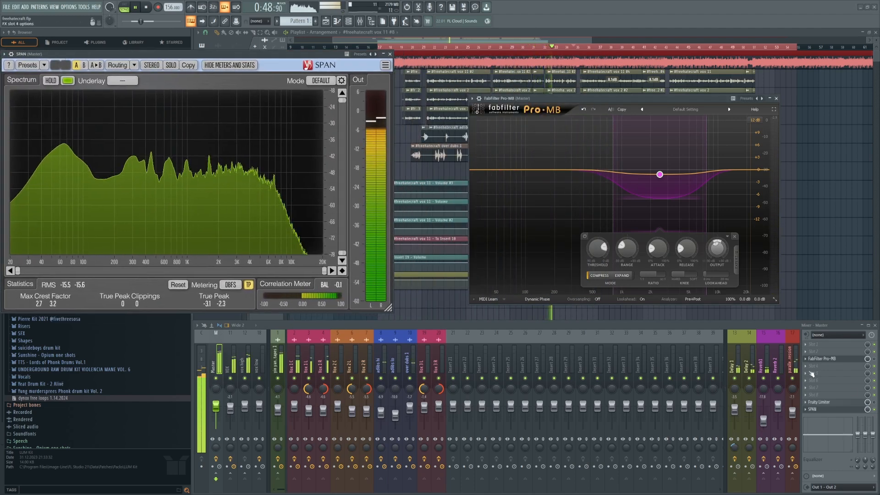
Enable FabFilter Pro-MB on the Master channel again and close its window.
left_click(874, 358)
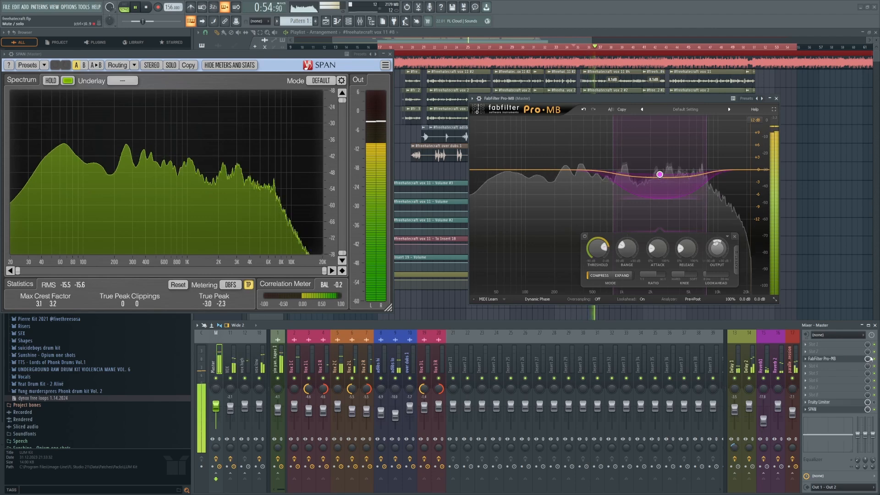
left_click(776, 98)
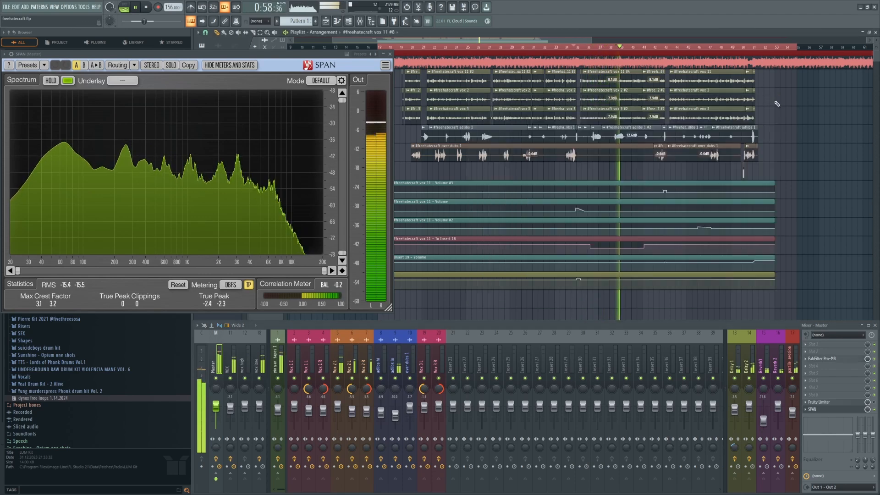
Enable Fruity Limiter on the Master channel, open it and arrange its window beside the SPAN analyzer.
left_click(874, 403)
left_click(825, 402)
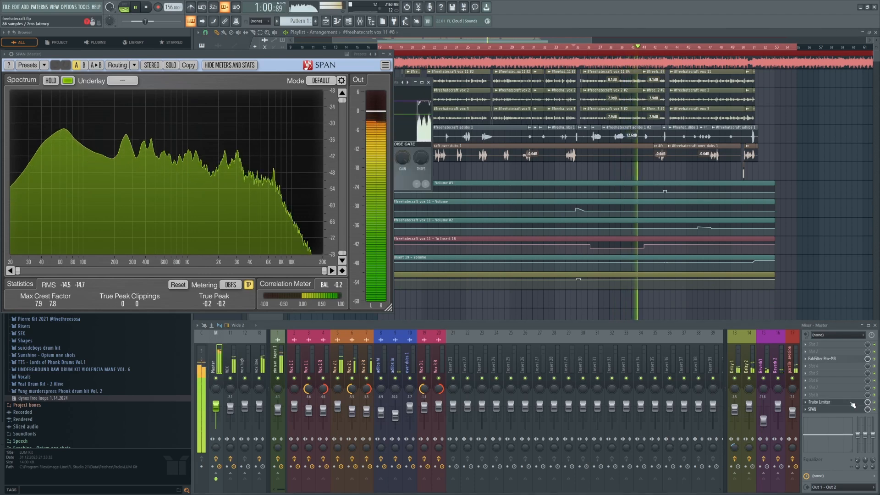
left_click_drag(312, 55, 587, 92)
left_click_drag(278, 92, 287, 60)
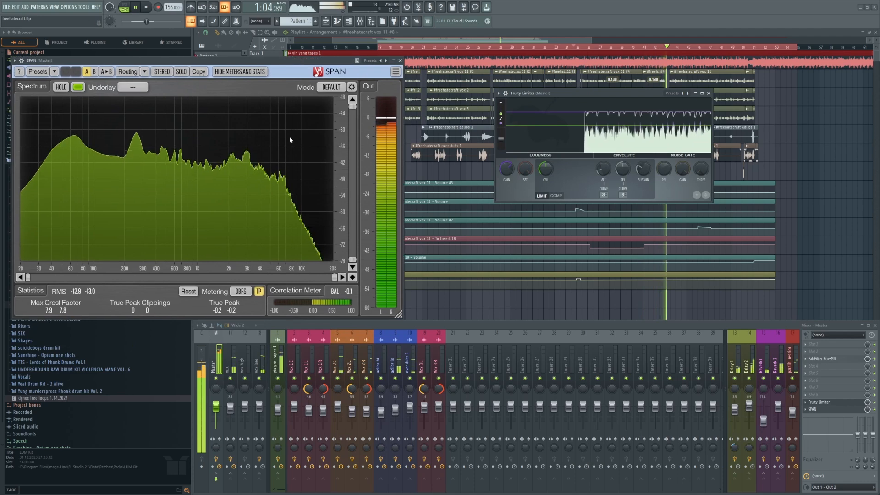
Reset SPAN's statistics to measure the limited Master level, and close SPAN.
left_click(192, 291)
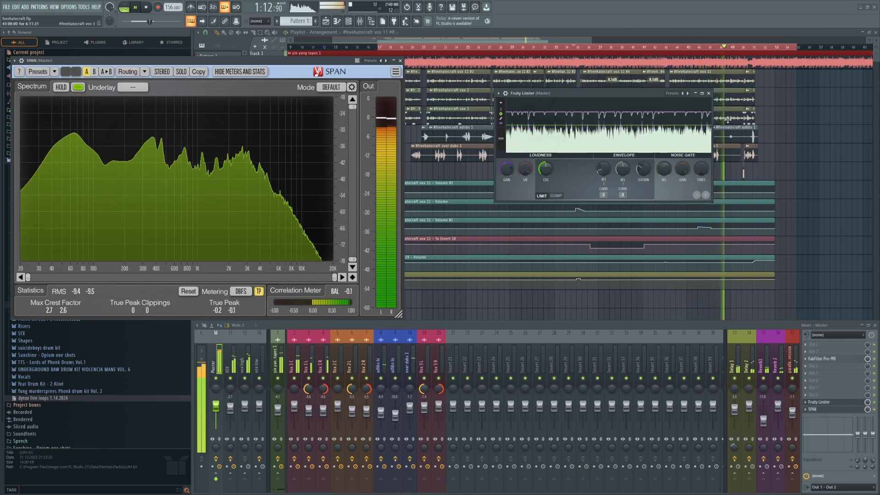
left_click(400, 61)
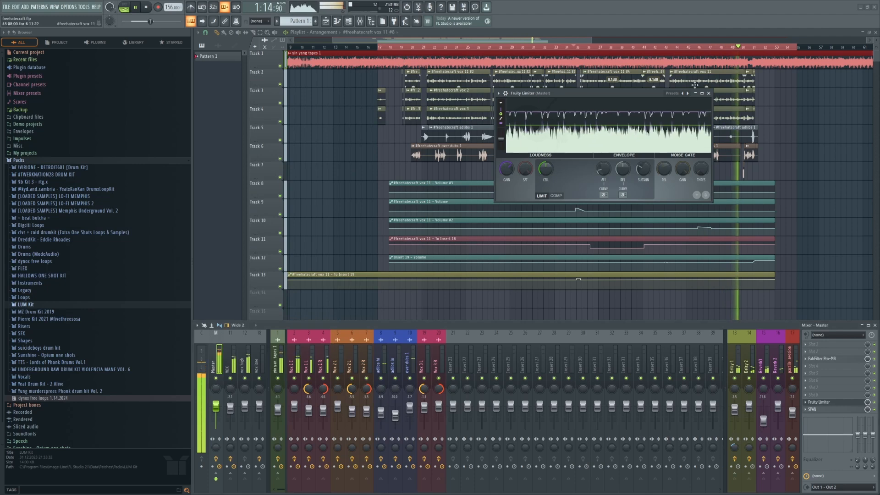
Shorten the playback selection to run from bar 19 to bar 55, leaving no playlist clips selected.
left_click(807, 177)
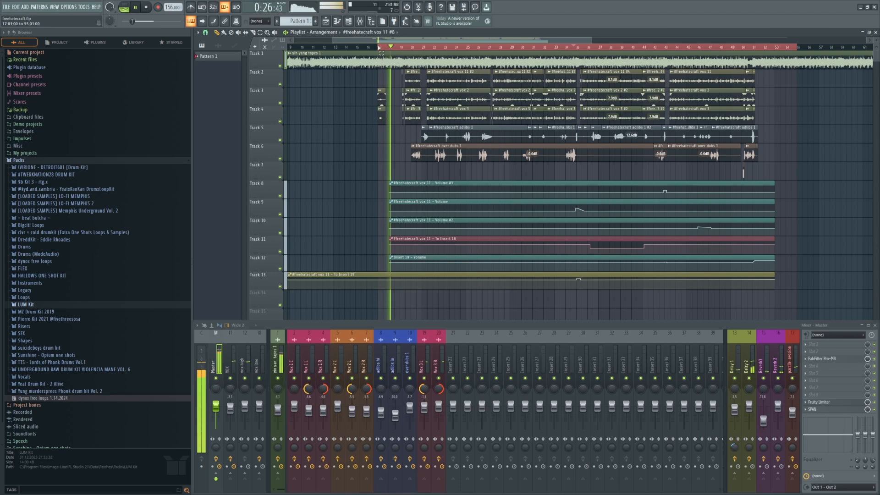
key("ctrl+a")
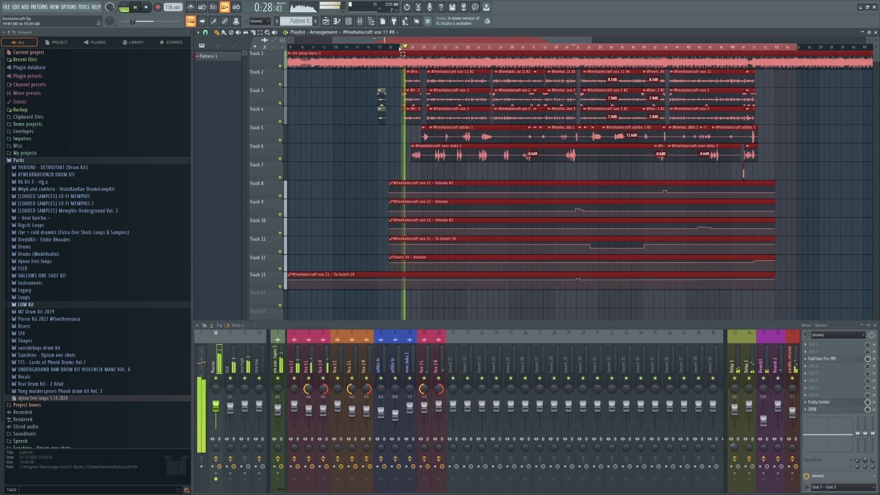
key("ctrl+d")
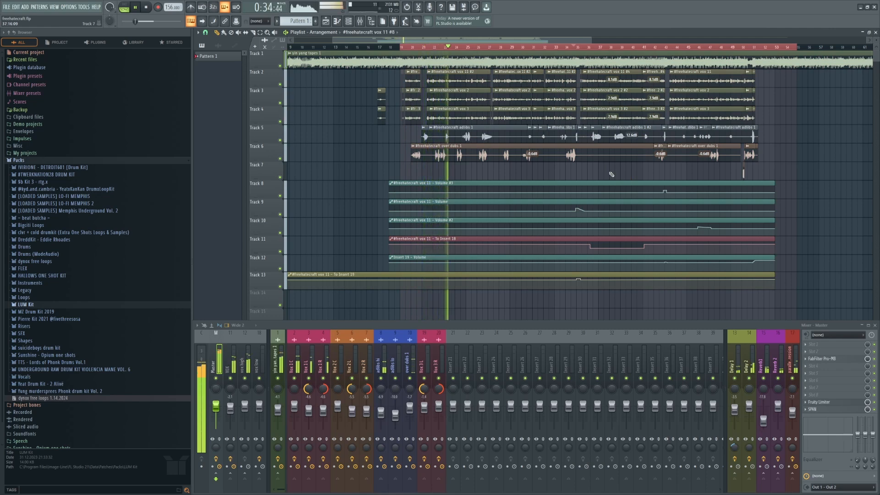
scroll(611, 175, "down", 1)
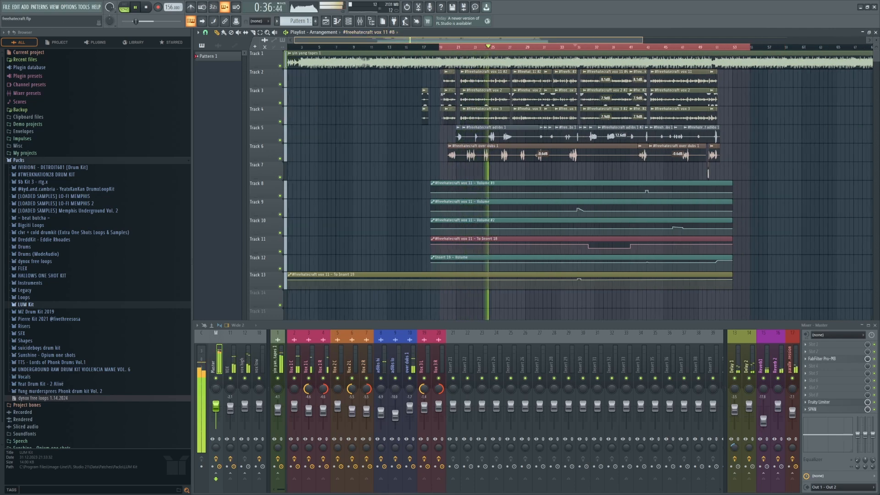
scroll(619, 197, "down", 2)
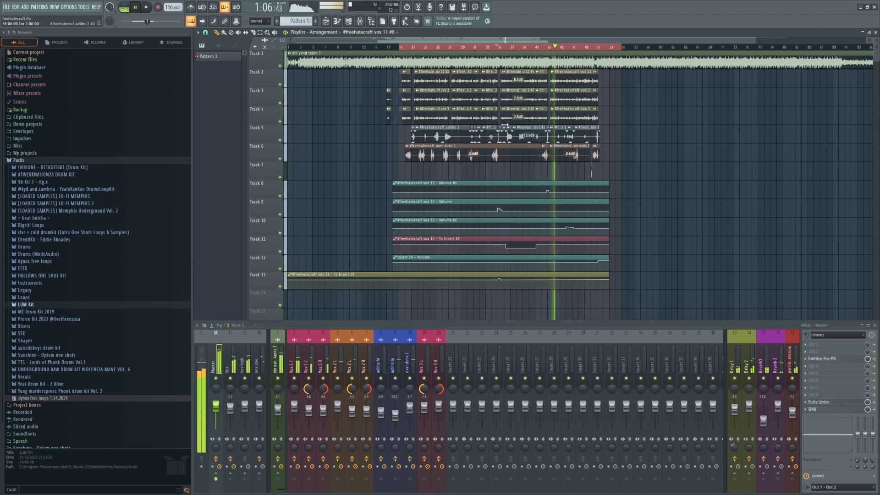
Check the channel volume in the settings of the vox 11 #2 clip on Track 2, close them and return the picker to patterns.
double_click(425, 79)
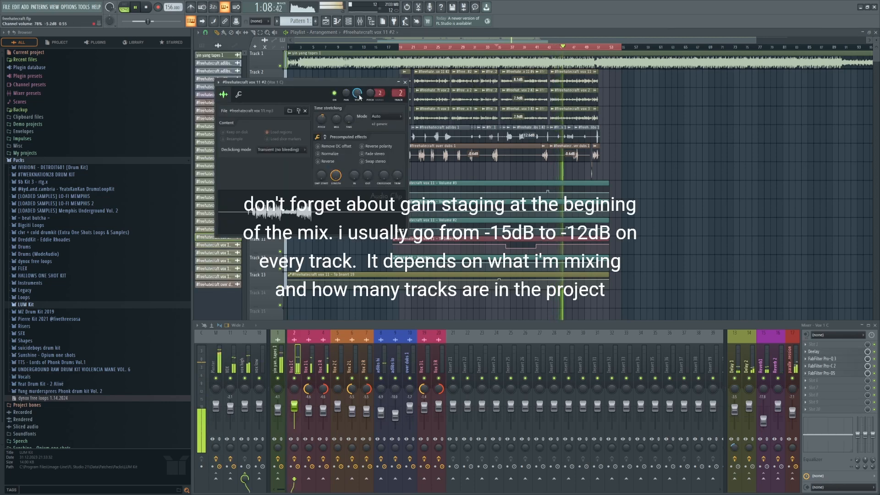
left_click(407, 82)
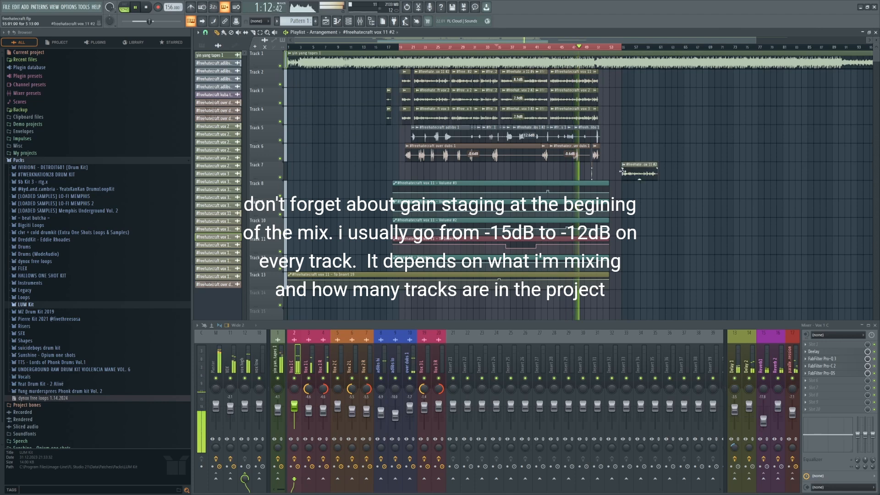
left_click(201, 46)
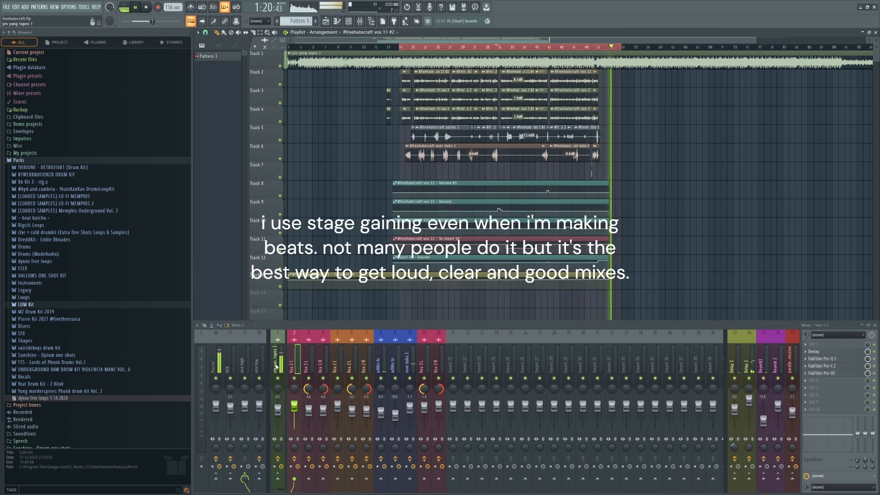
Open Fruity Limiter on the yin yang tapes 1 mixer channel and examine its compression of the instrumental.
left_click(278, 362)
left_click(828, 345)
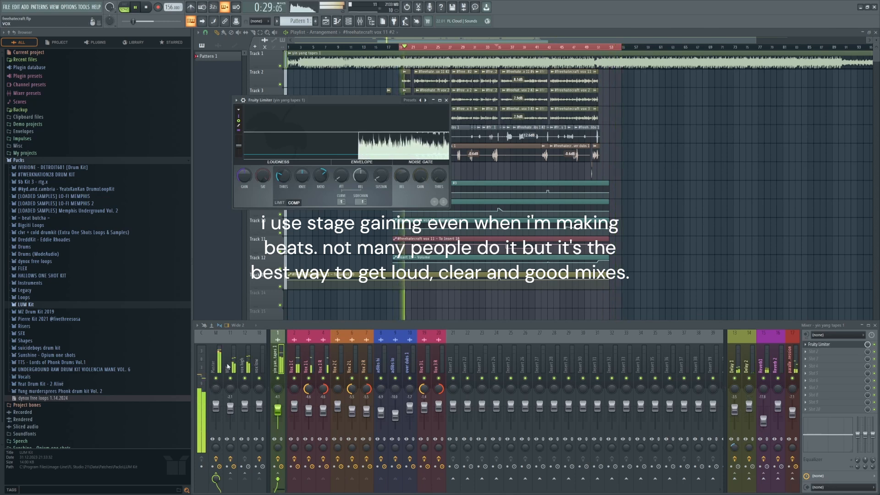
left_click(227, 366)
left_click(278, 362)
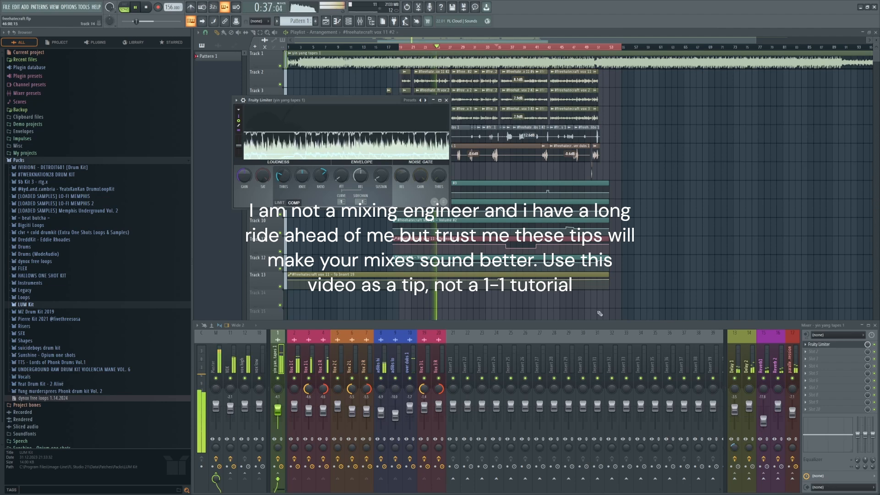
Bypass and re-enable the instrumental's Fruity Limiter to compare the sound, close it and stop playback.
left_click(875, 345)
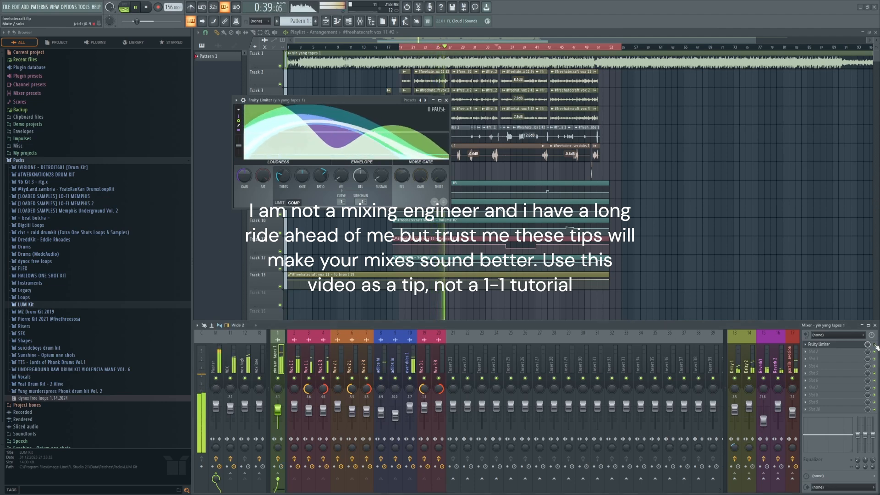
left_click(875, 345)
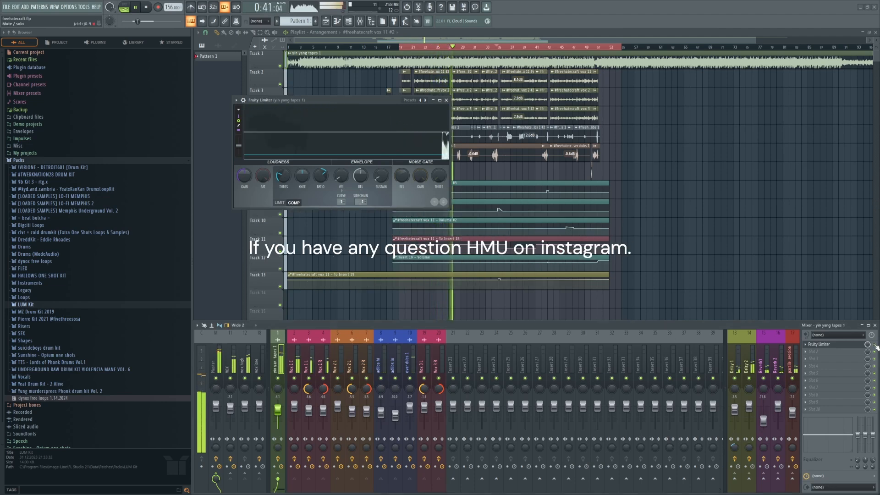
left_click(447, 100)
left_click(154, 11)
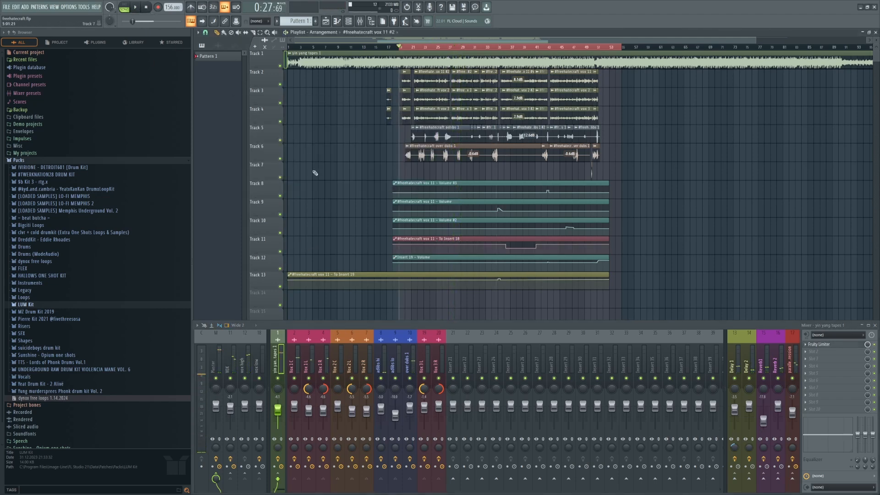